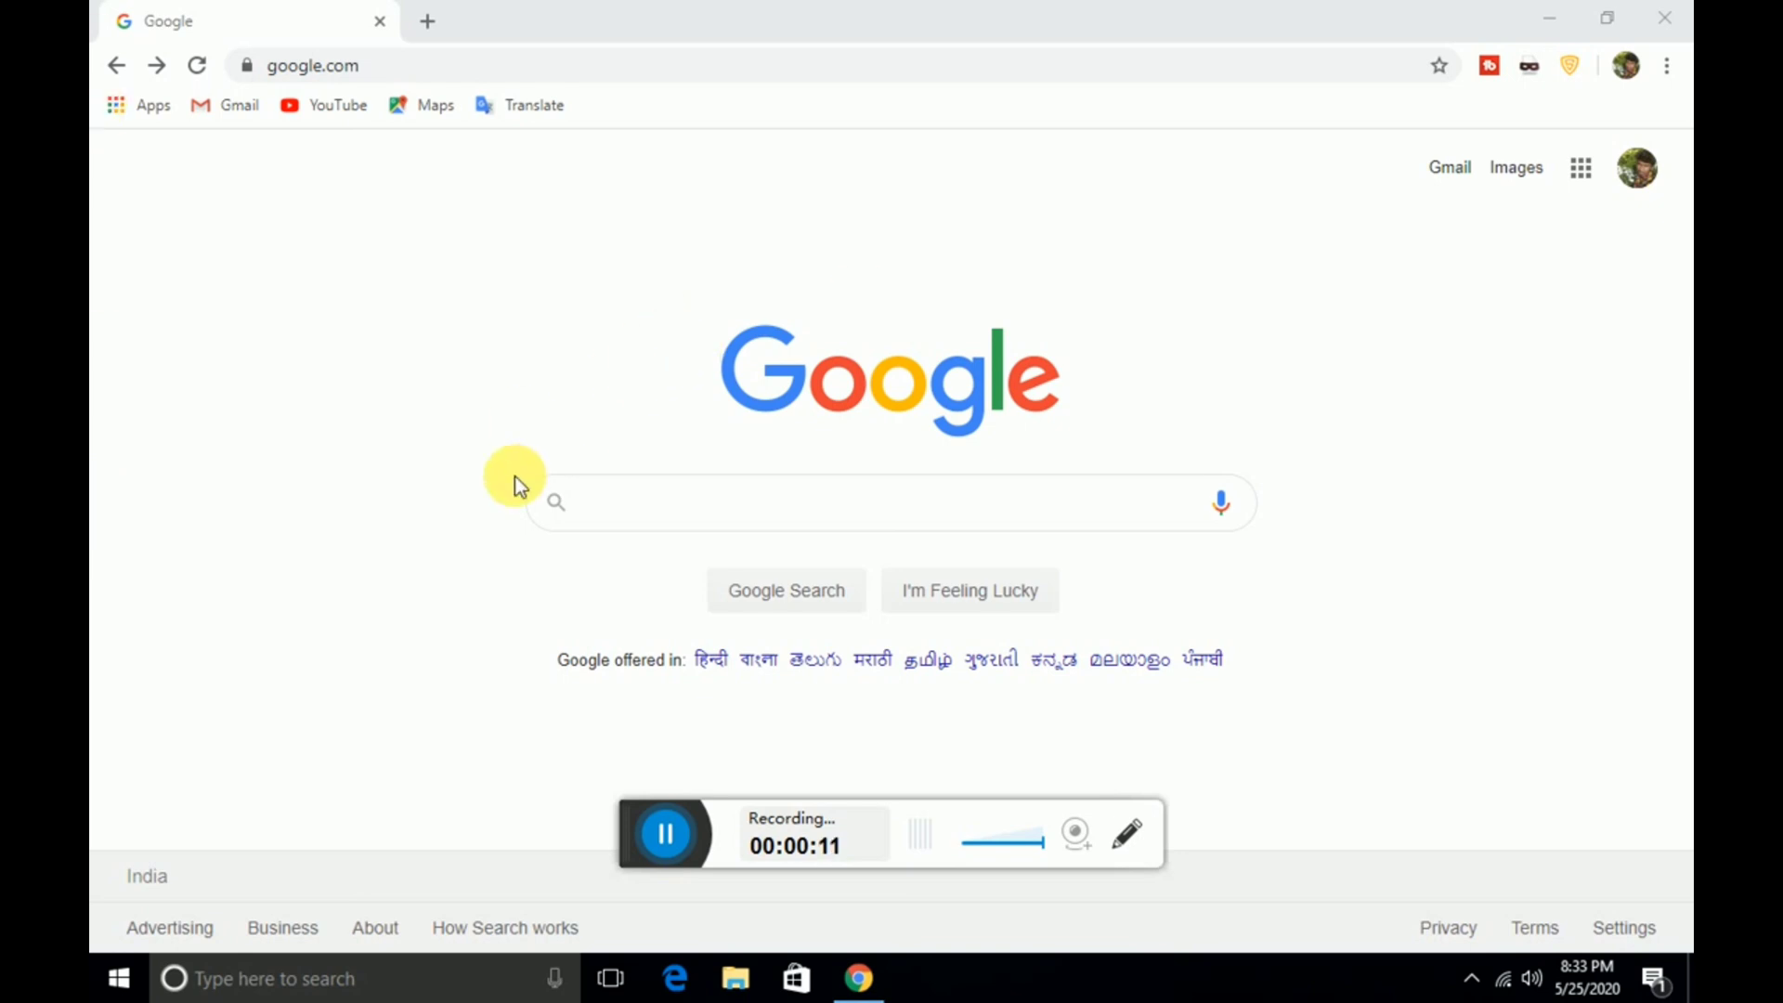
Search Google for 'hdfc moratorium apply' using the recent suggestion
click(625, 507)
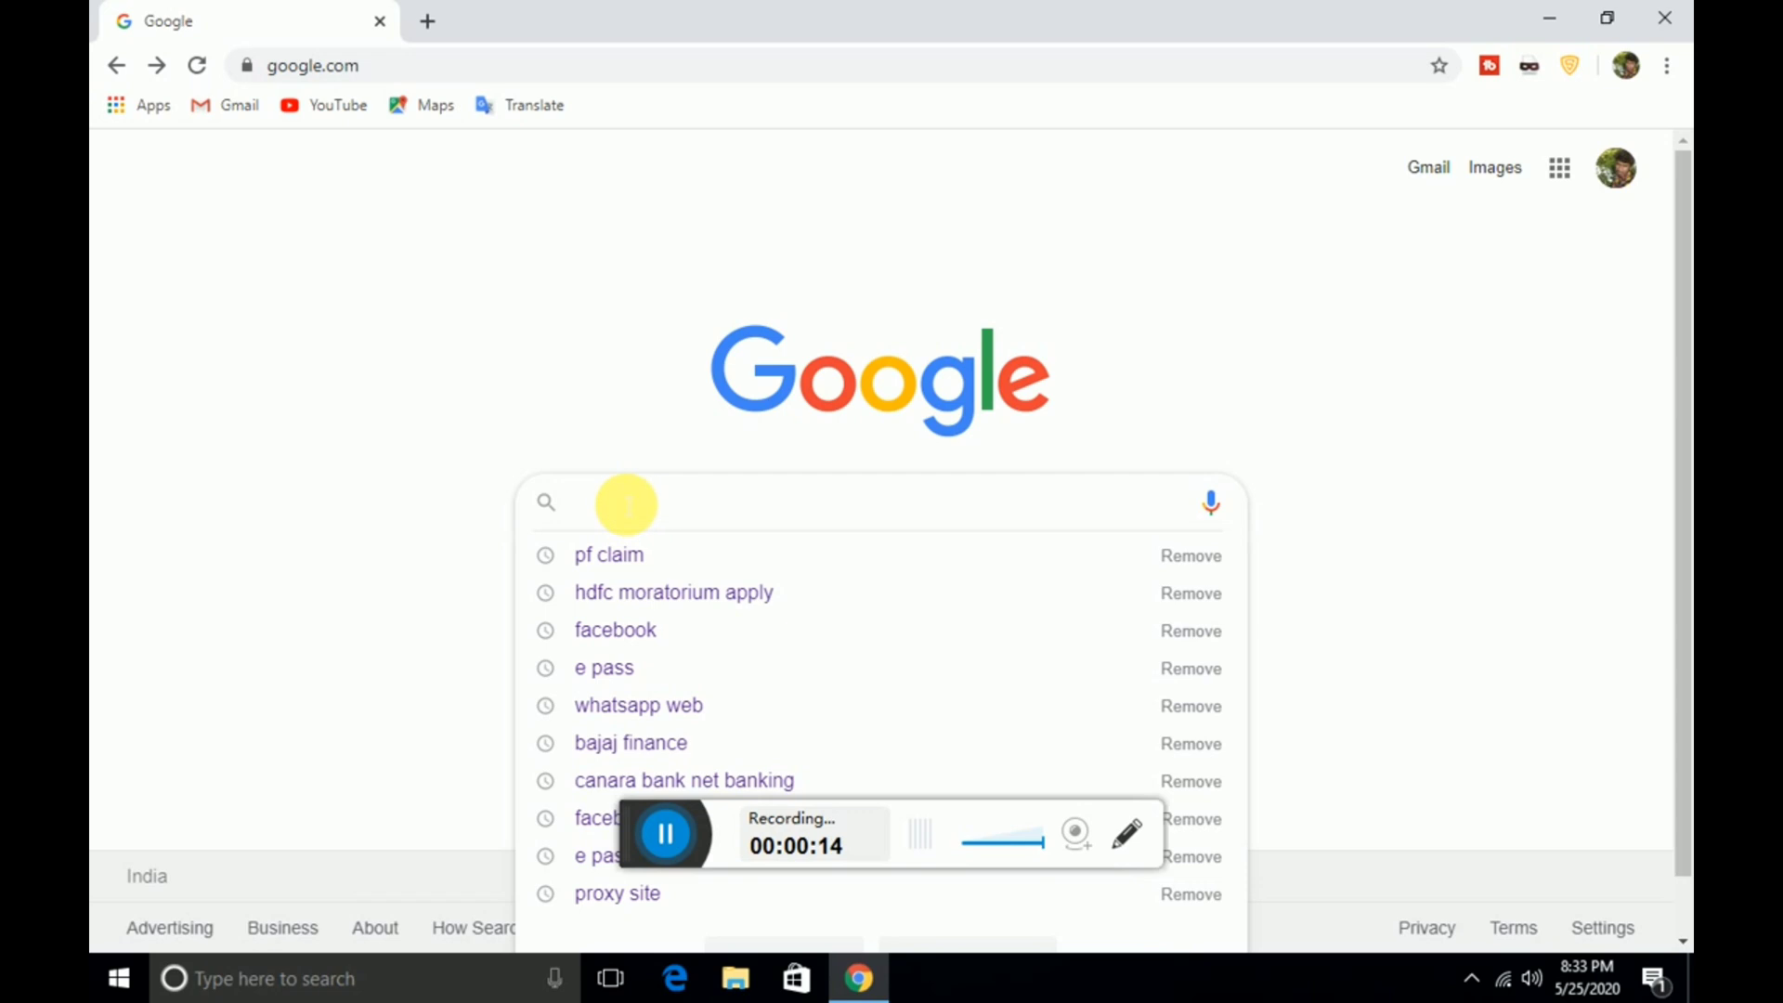
click(594, 590)
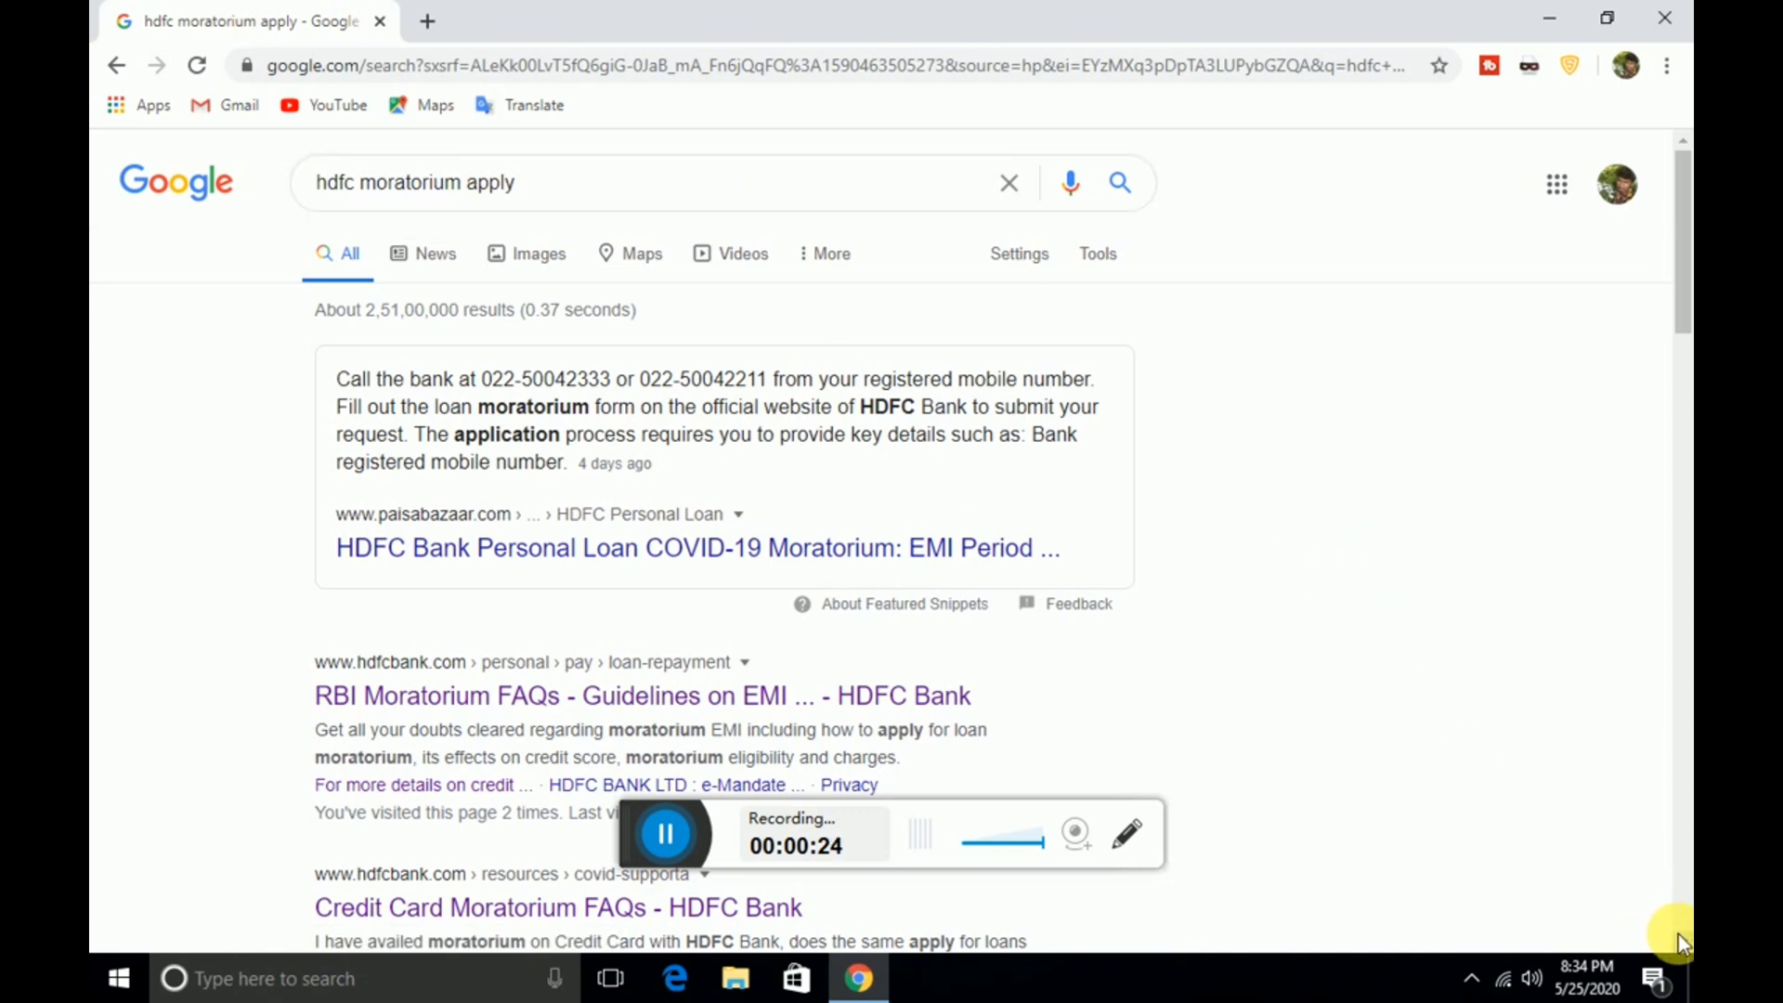
Open the 'RBI Moratorium FAQs - Guidelines on EMI ... - HDFC Bank' result
scroll(1677, 933, down, 8)
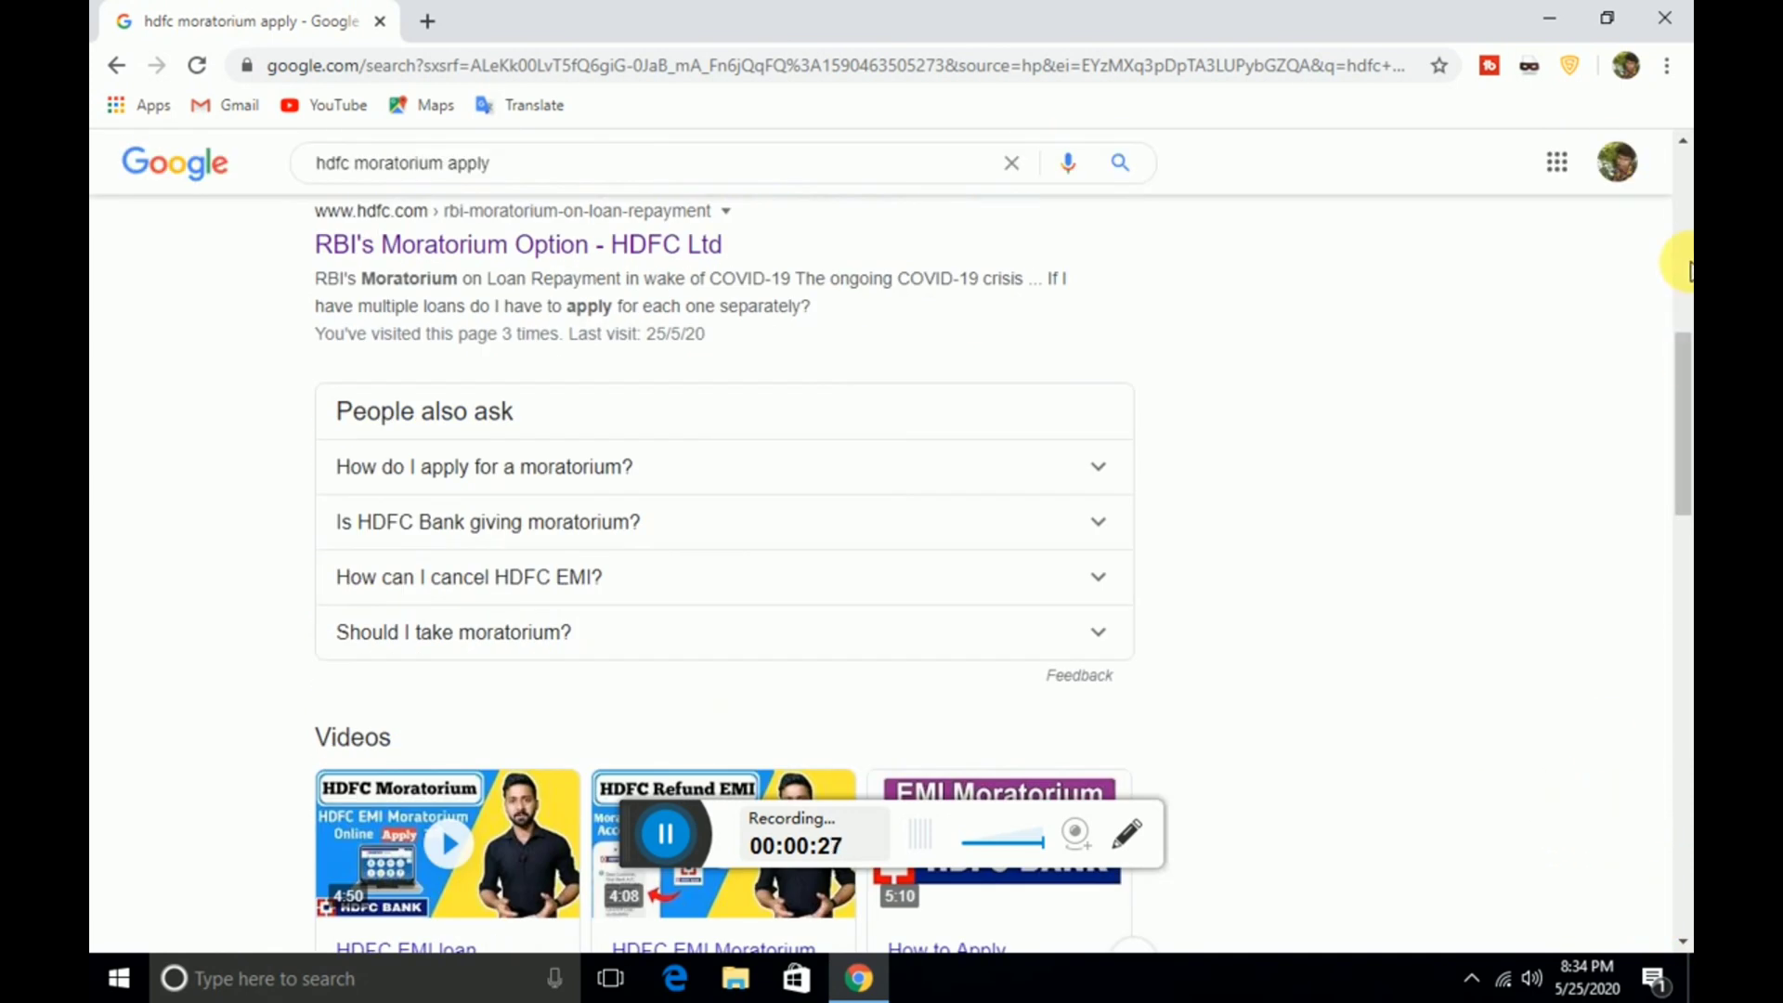
scroll(1685, 141, up, 3)
scroll(1685, 141, up, 3)
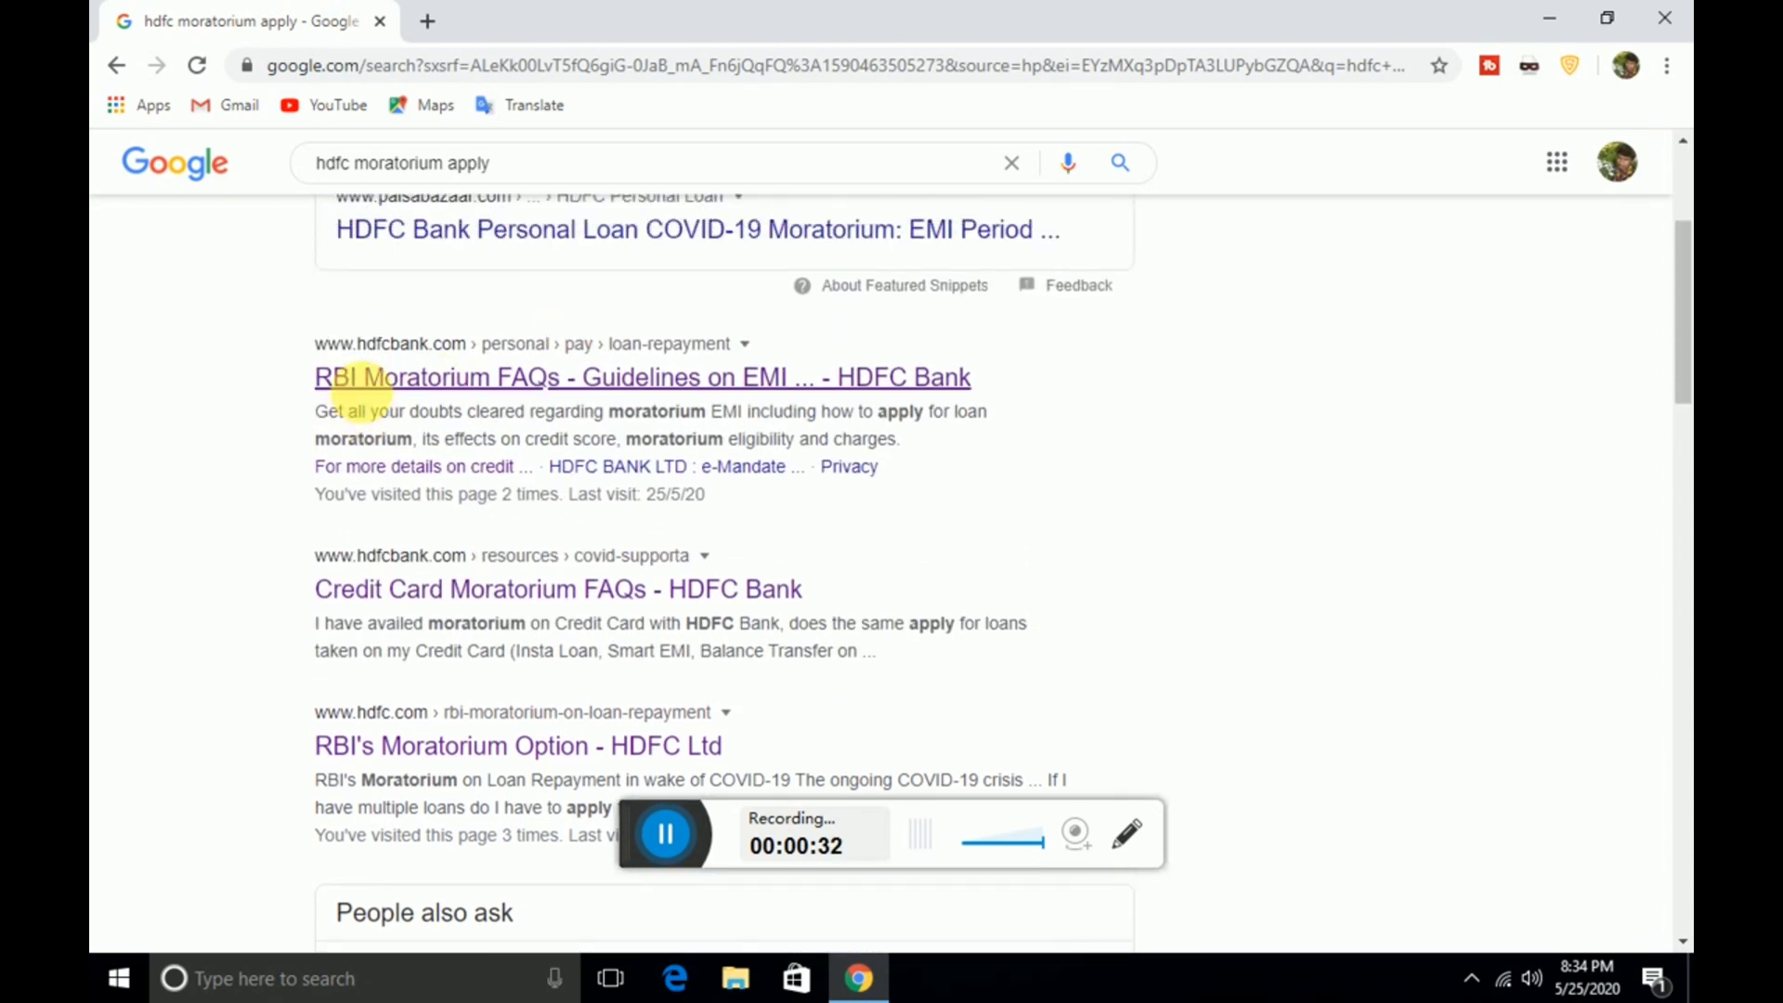
click(522, 381)
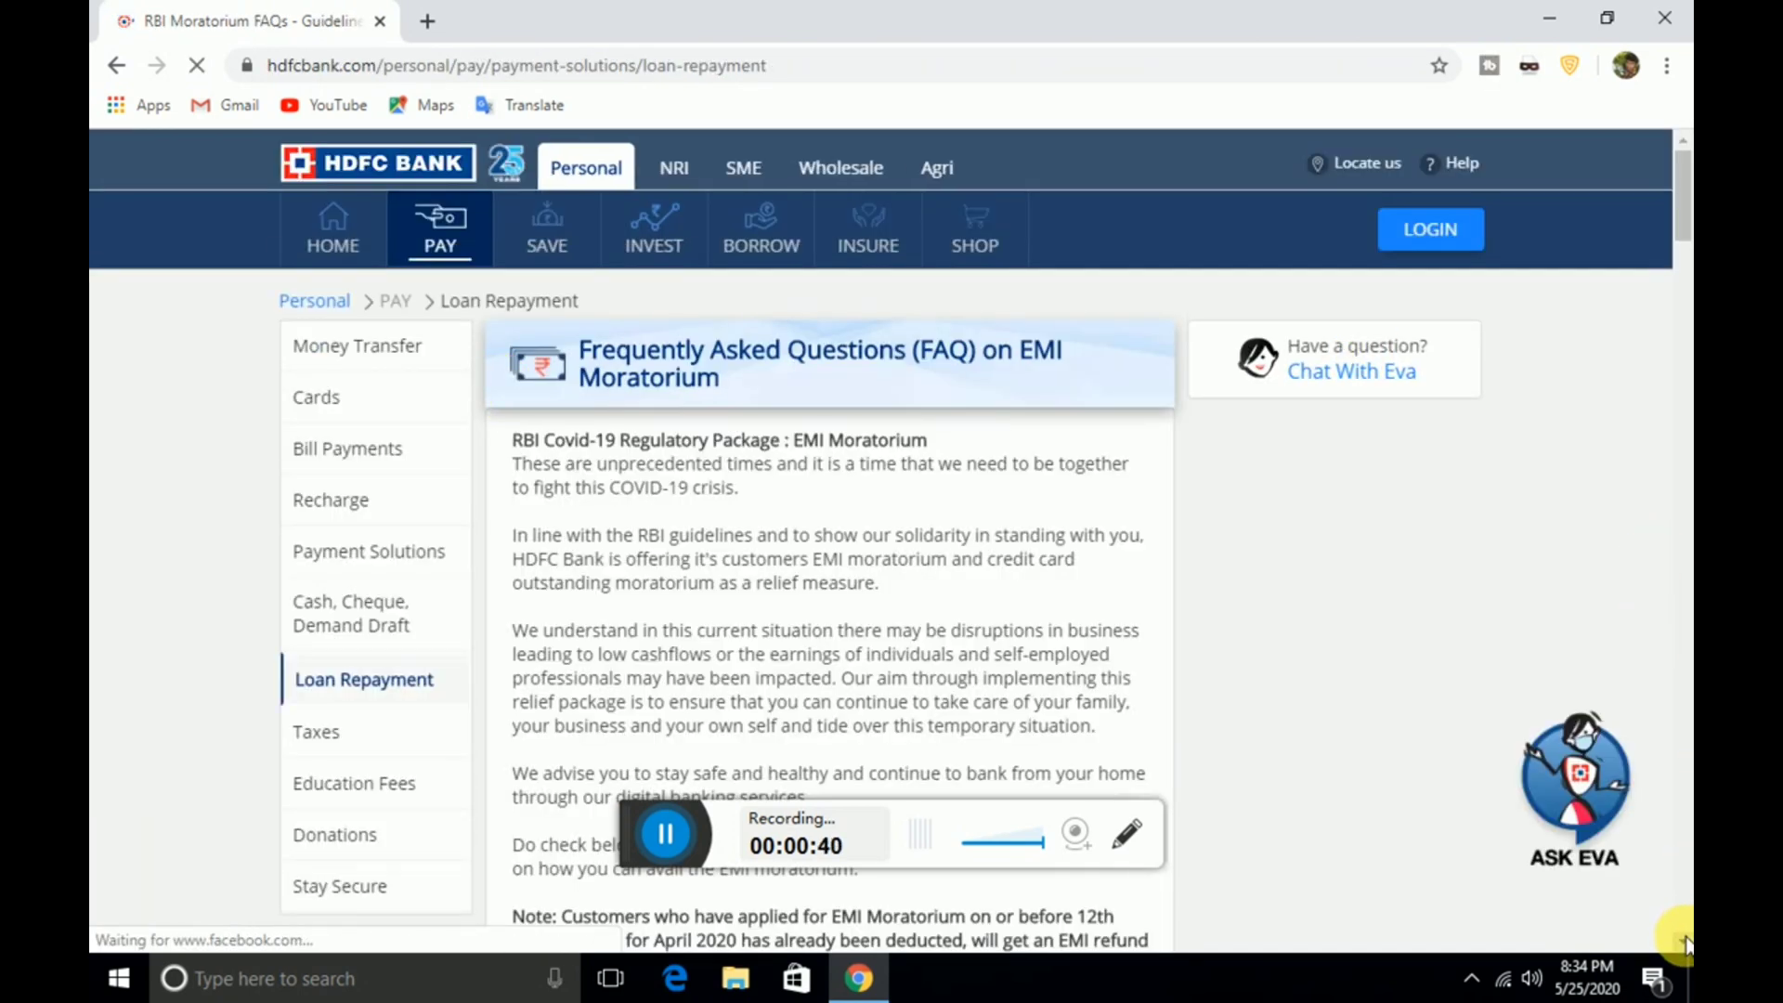
Follow the FAQ's 'Submit your request in a few clicks here' link to the EMI deferral form
scroll(1686, 942, down, 3)
scroll(1685, 943, down, 5)
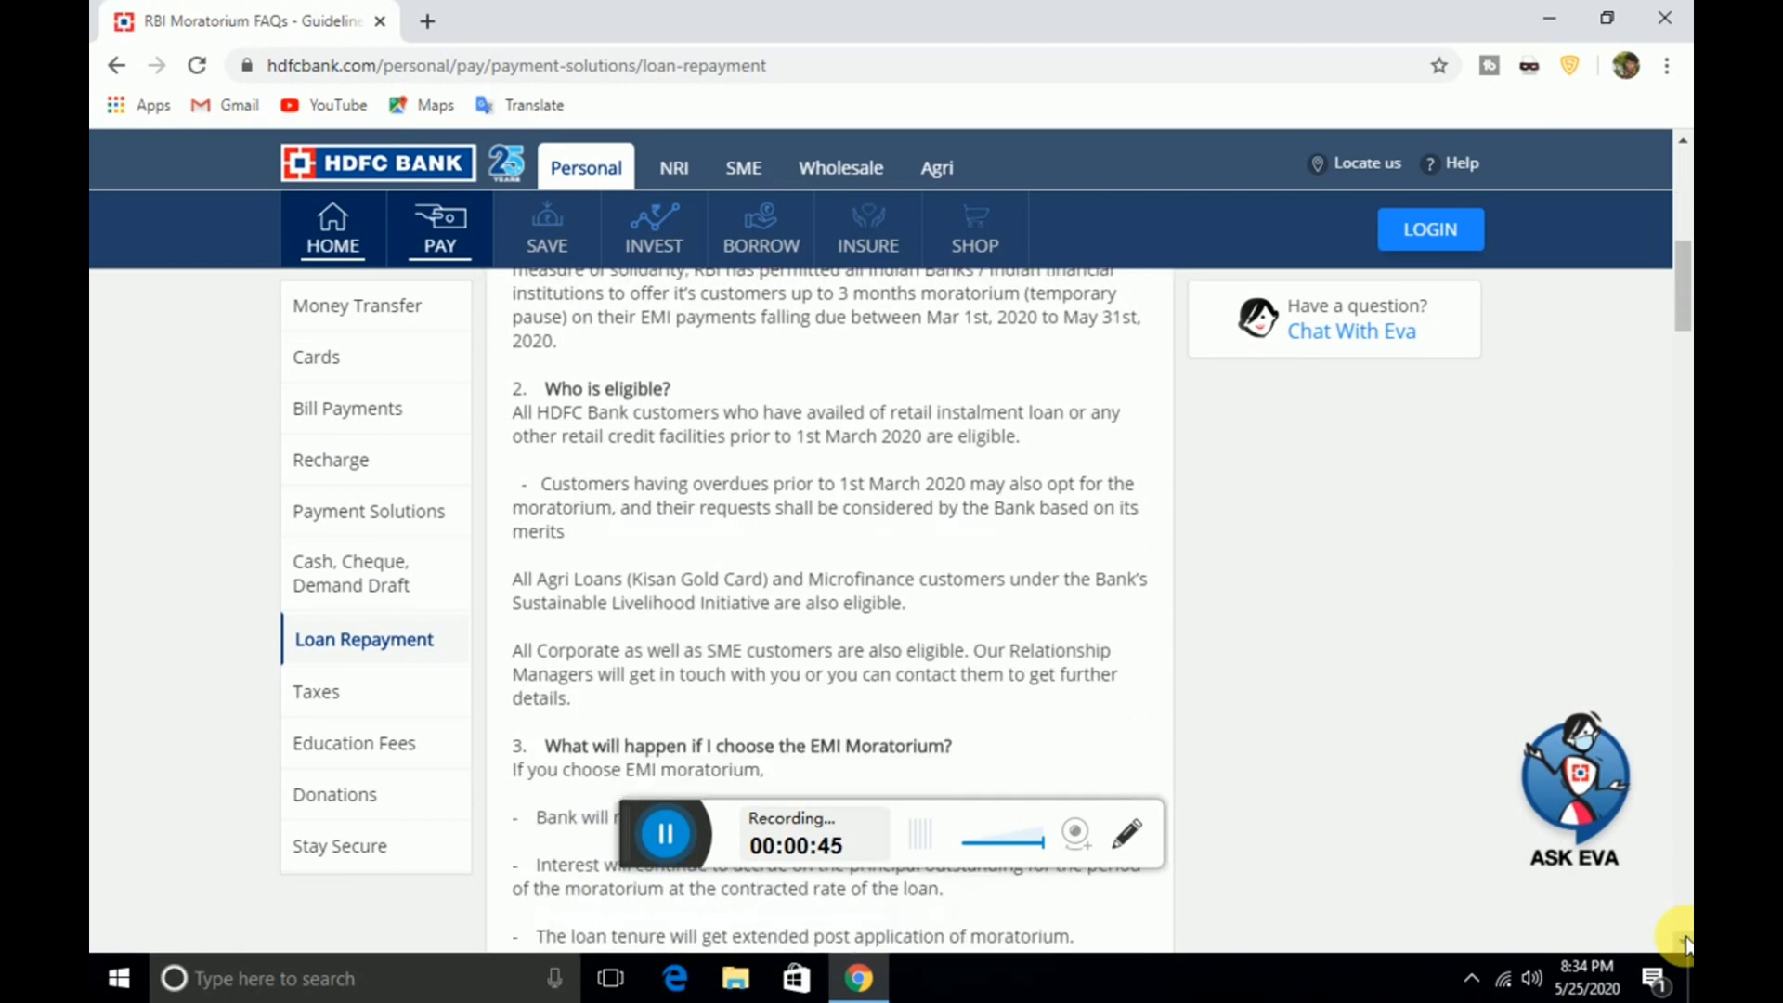
scroll(1686, 943, down, 6)
scroll(1686, 942, down, 6)
scroll(1686, 943, down, 3)
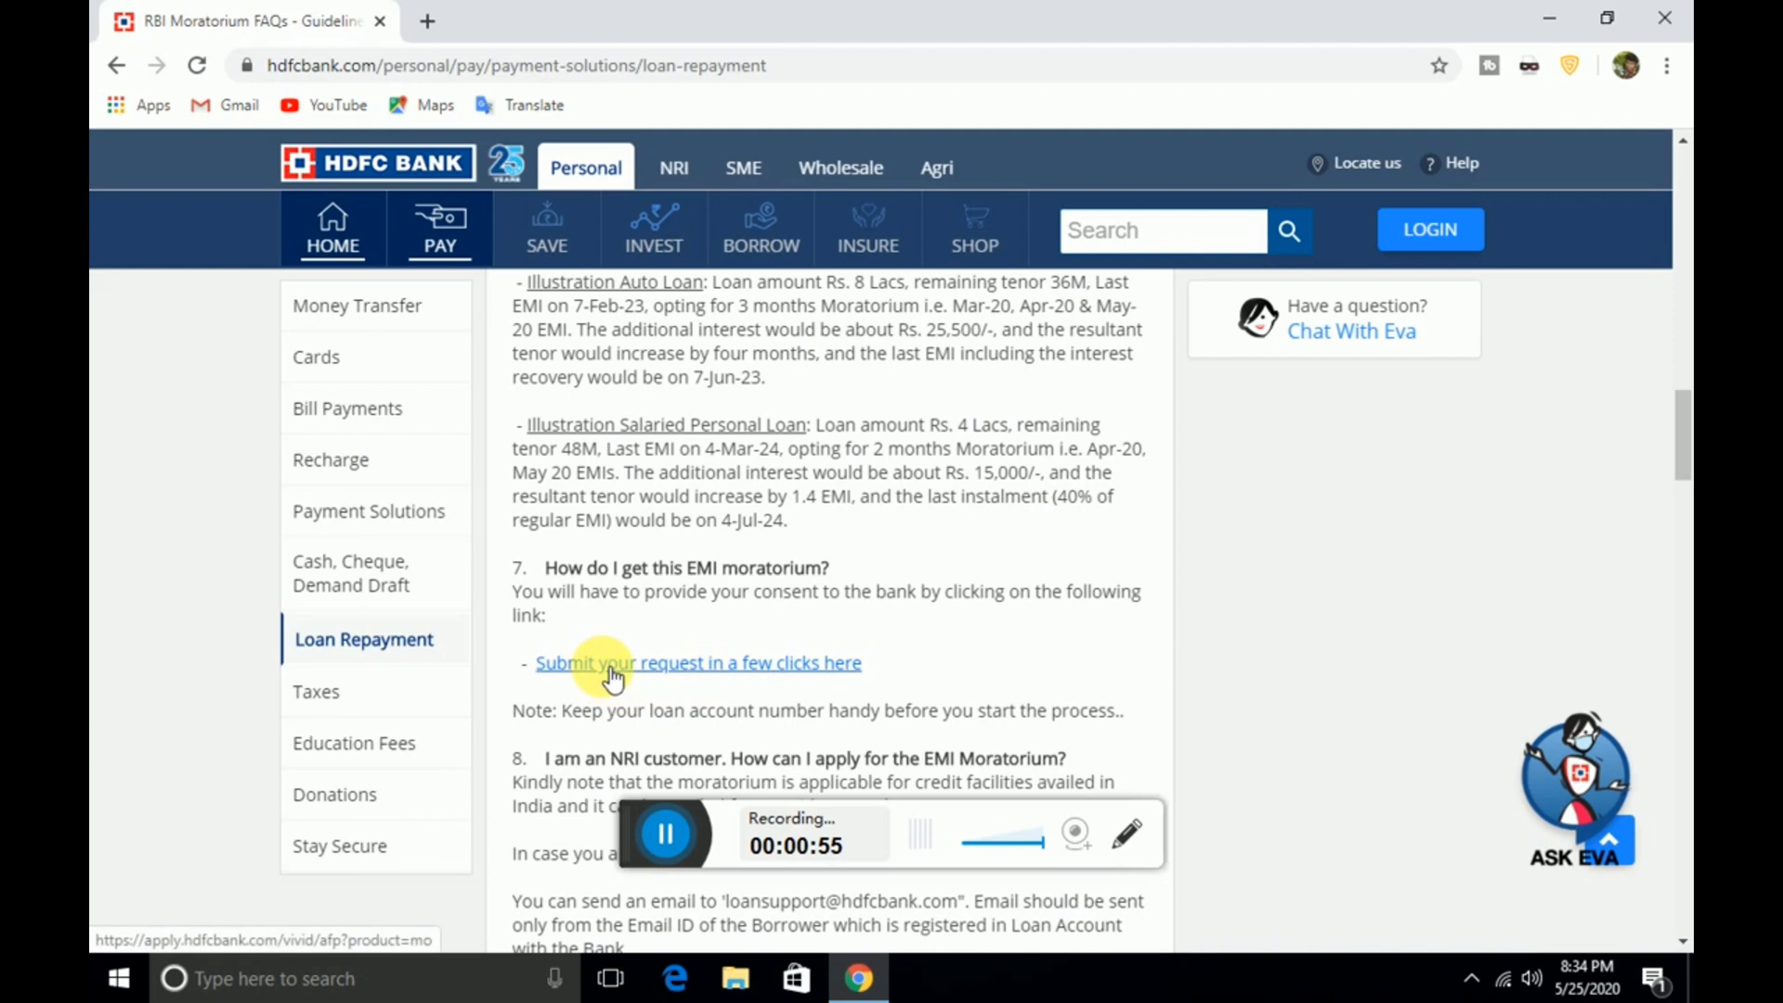
click(688, 665)
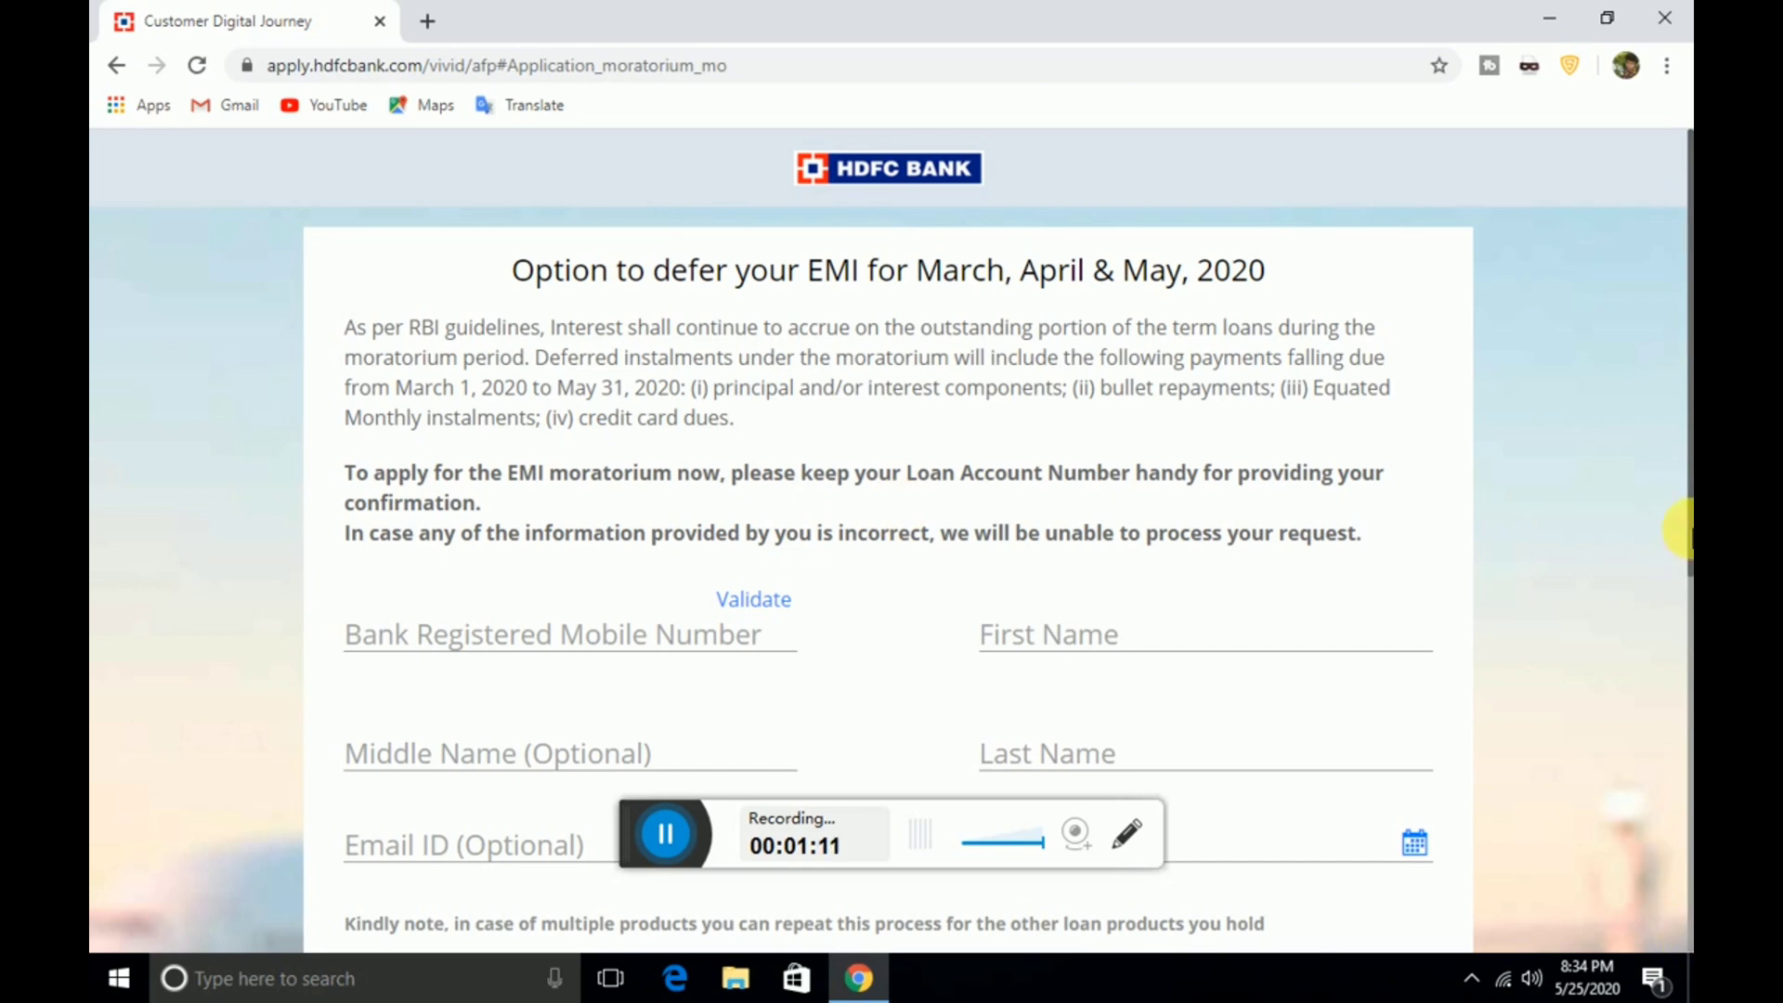
Enter the customer's bank-registered mobile number
scroll(1683, 512, down, 7)
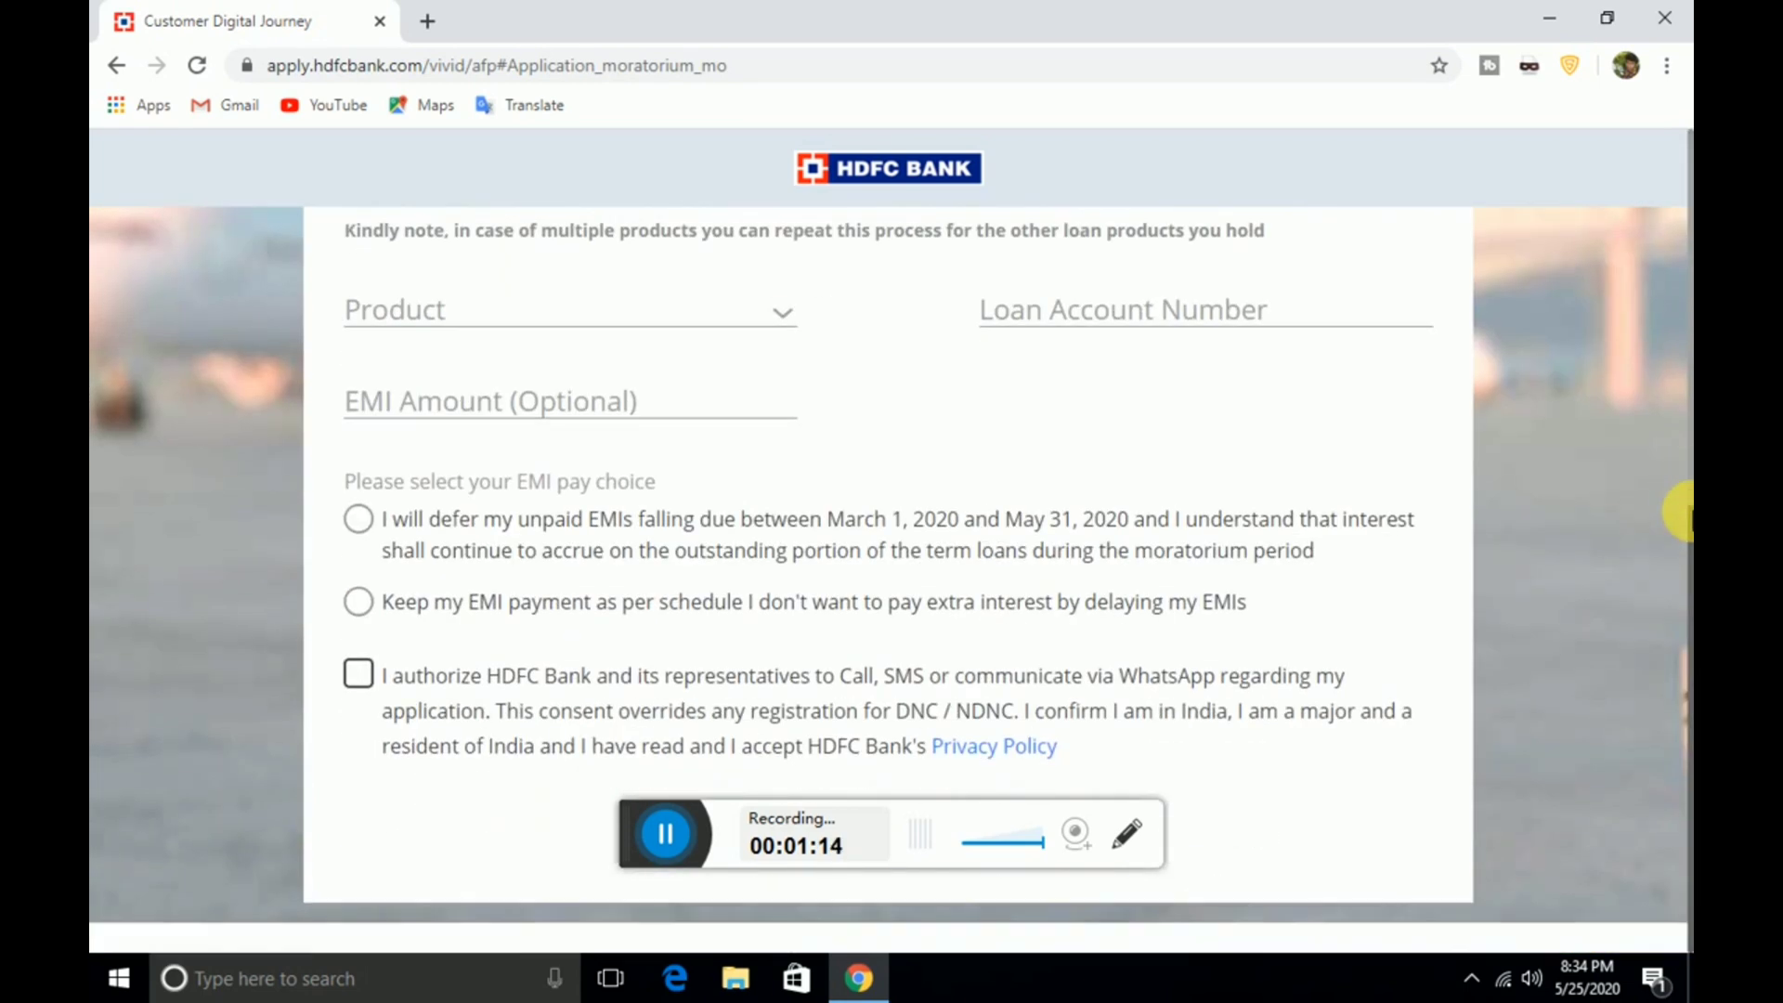
scroll(1682, 512, up, 7)
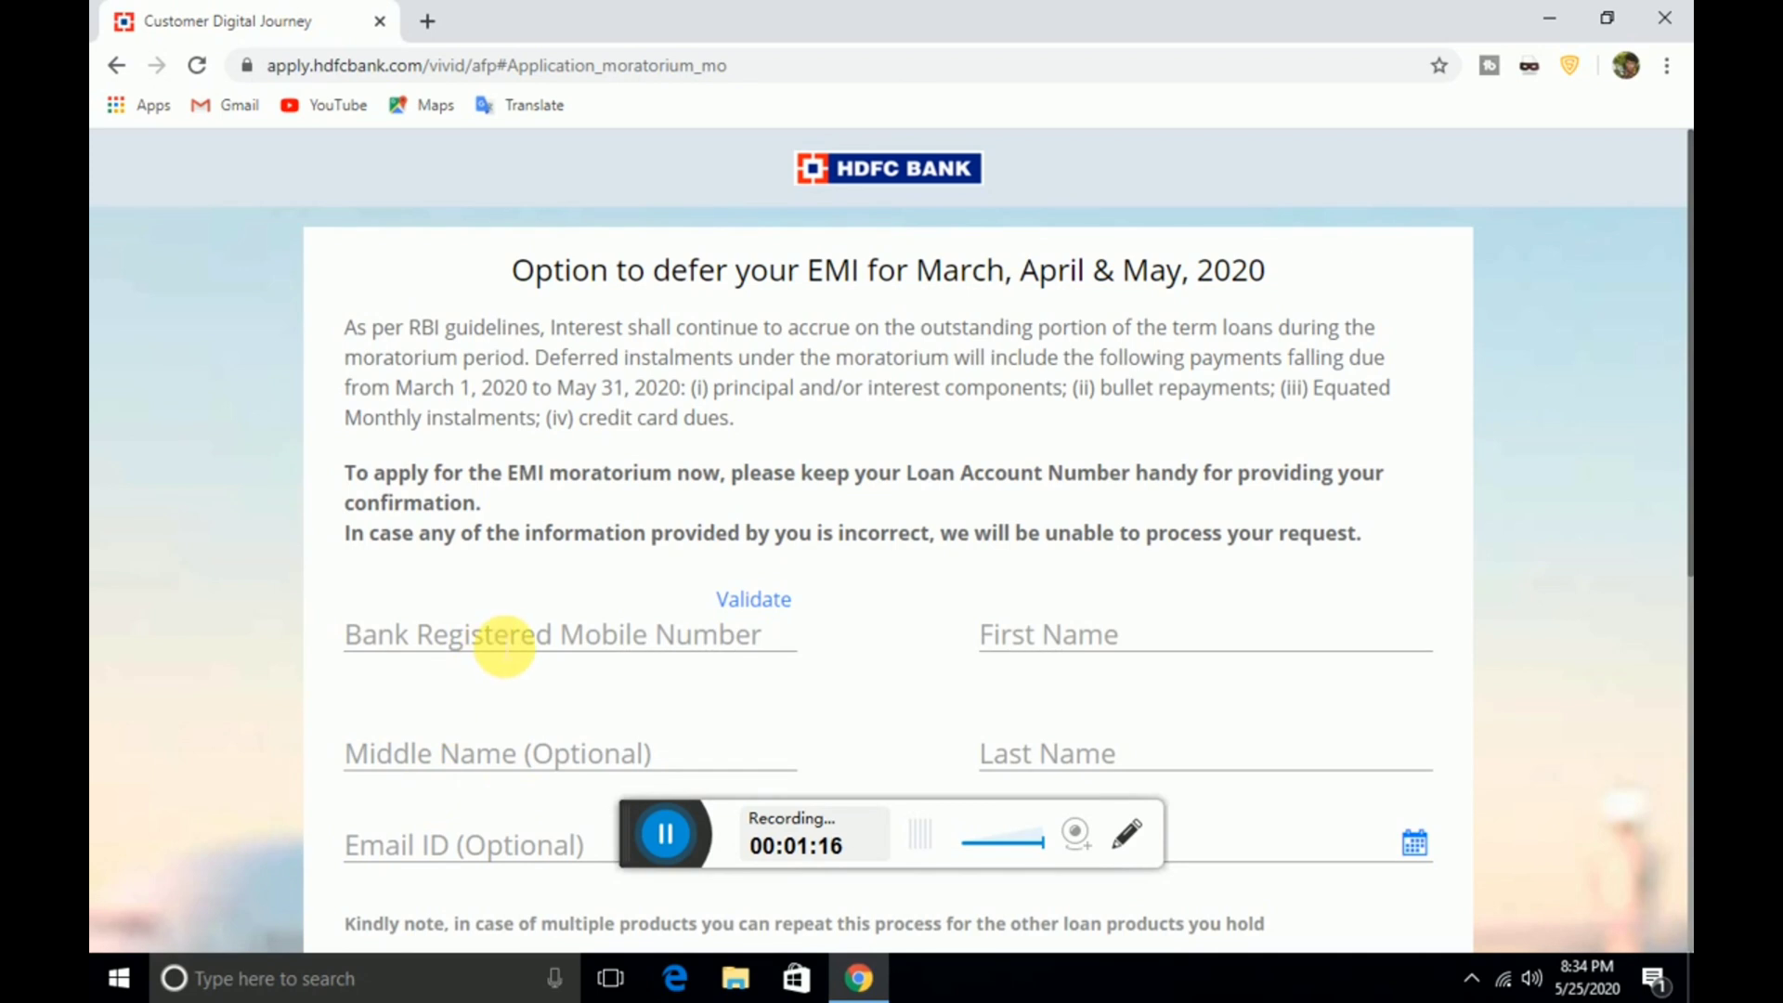
click(509, 650)
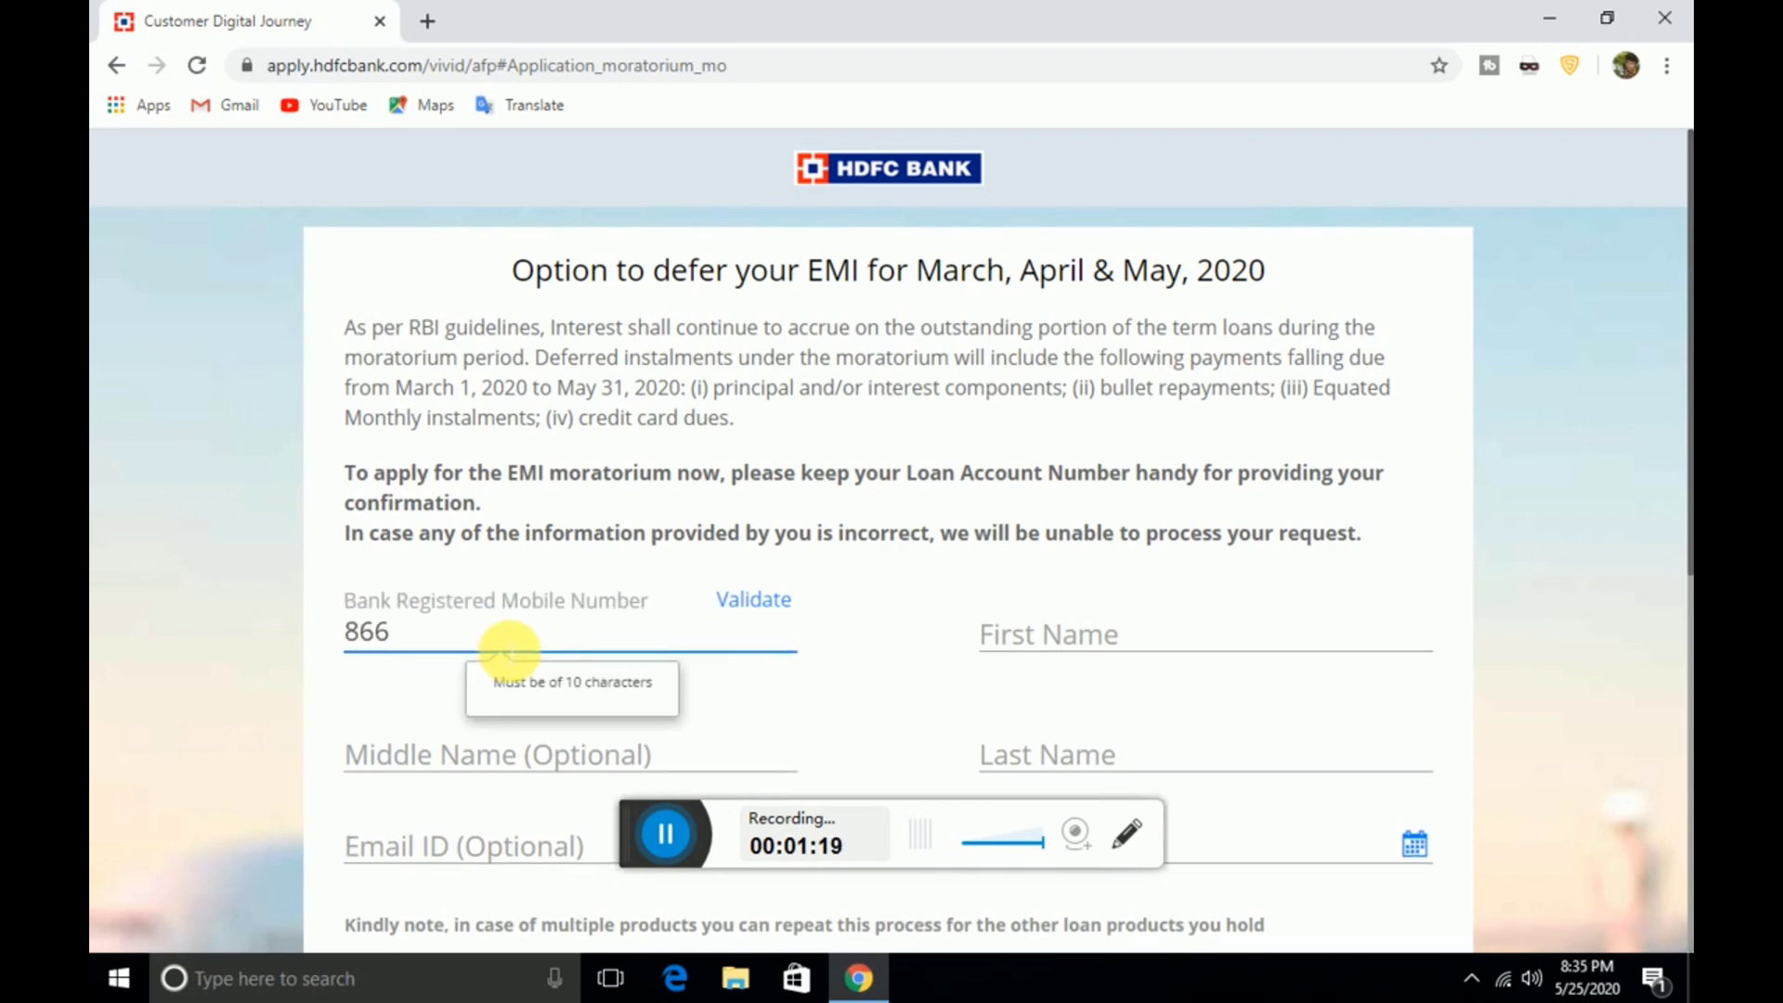
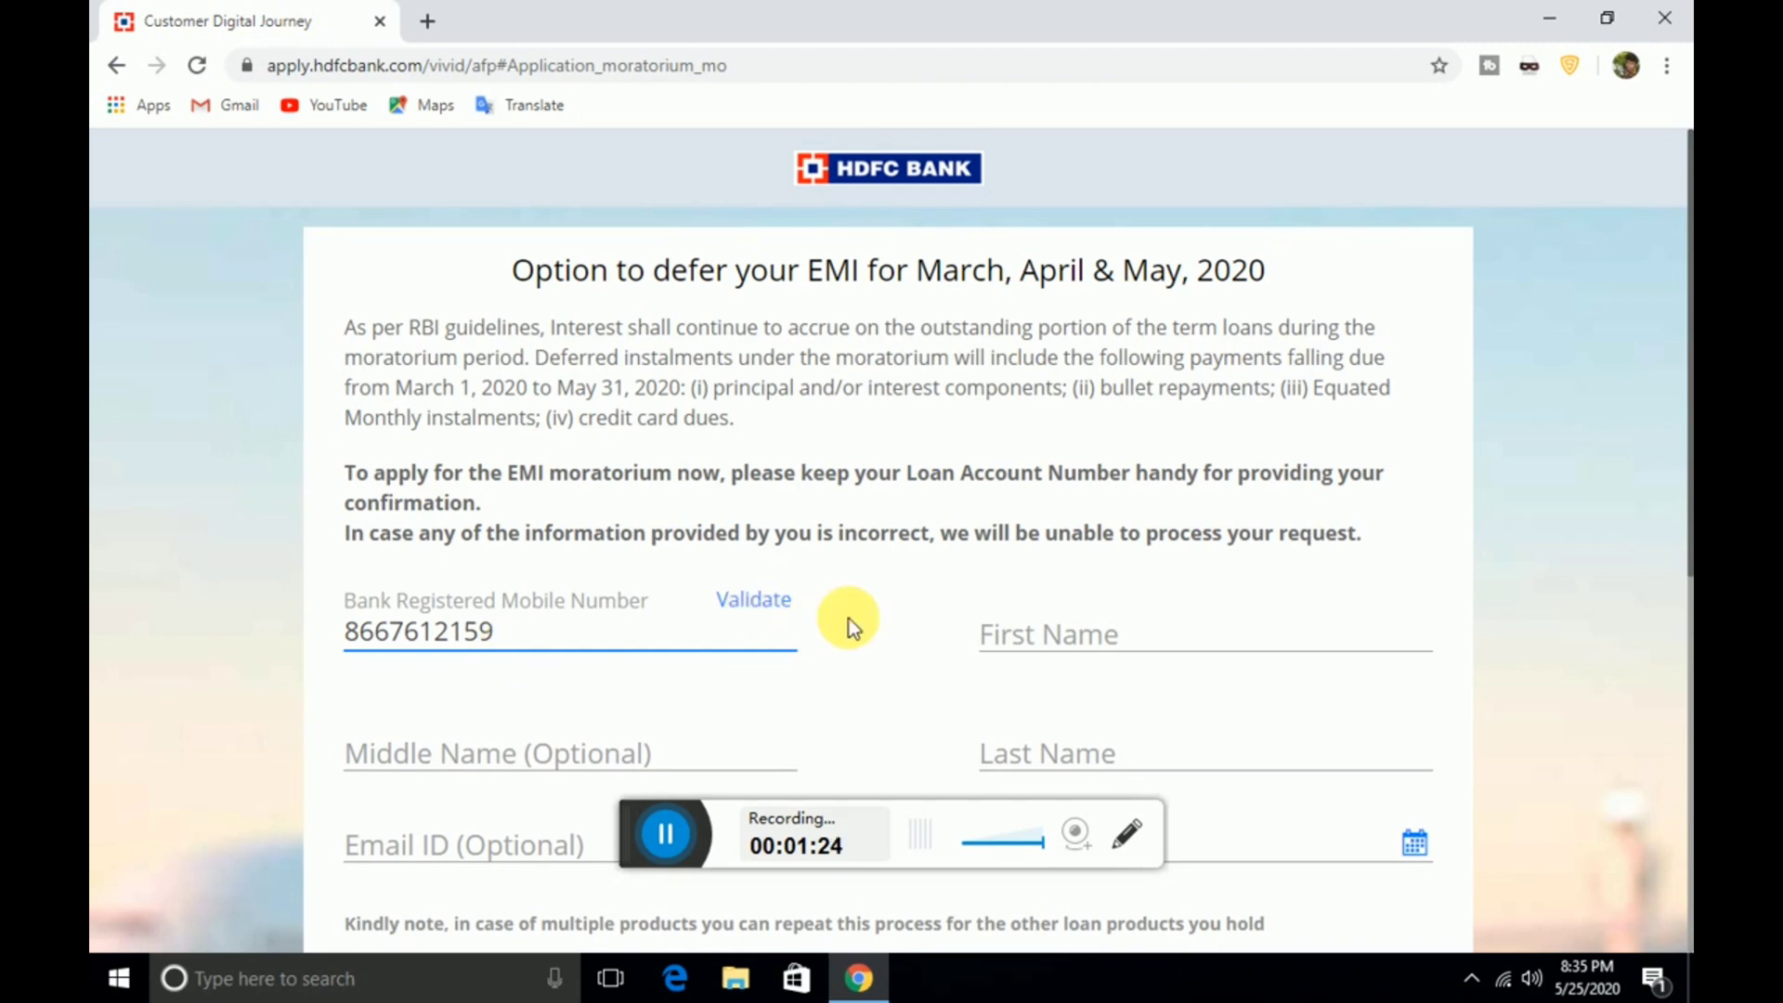
Fill in the customer's first and last name, leaving the middle name blank
click(1050, 647)
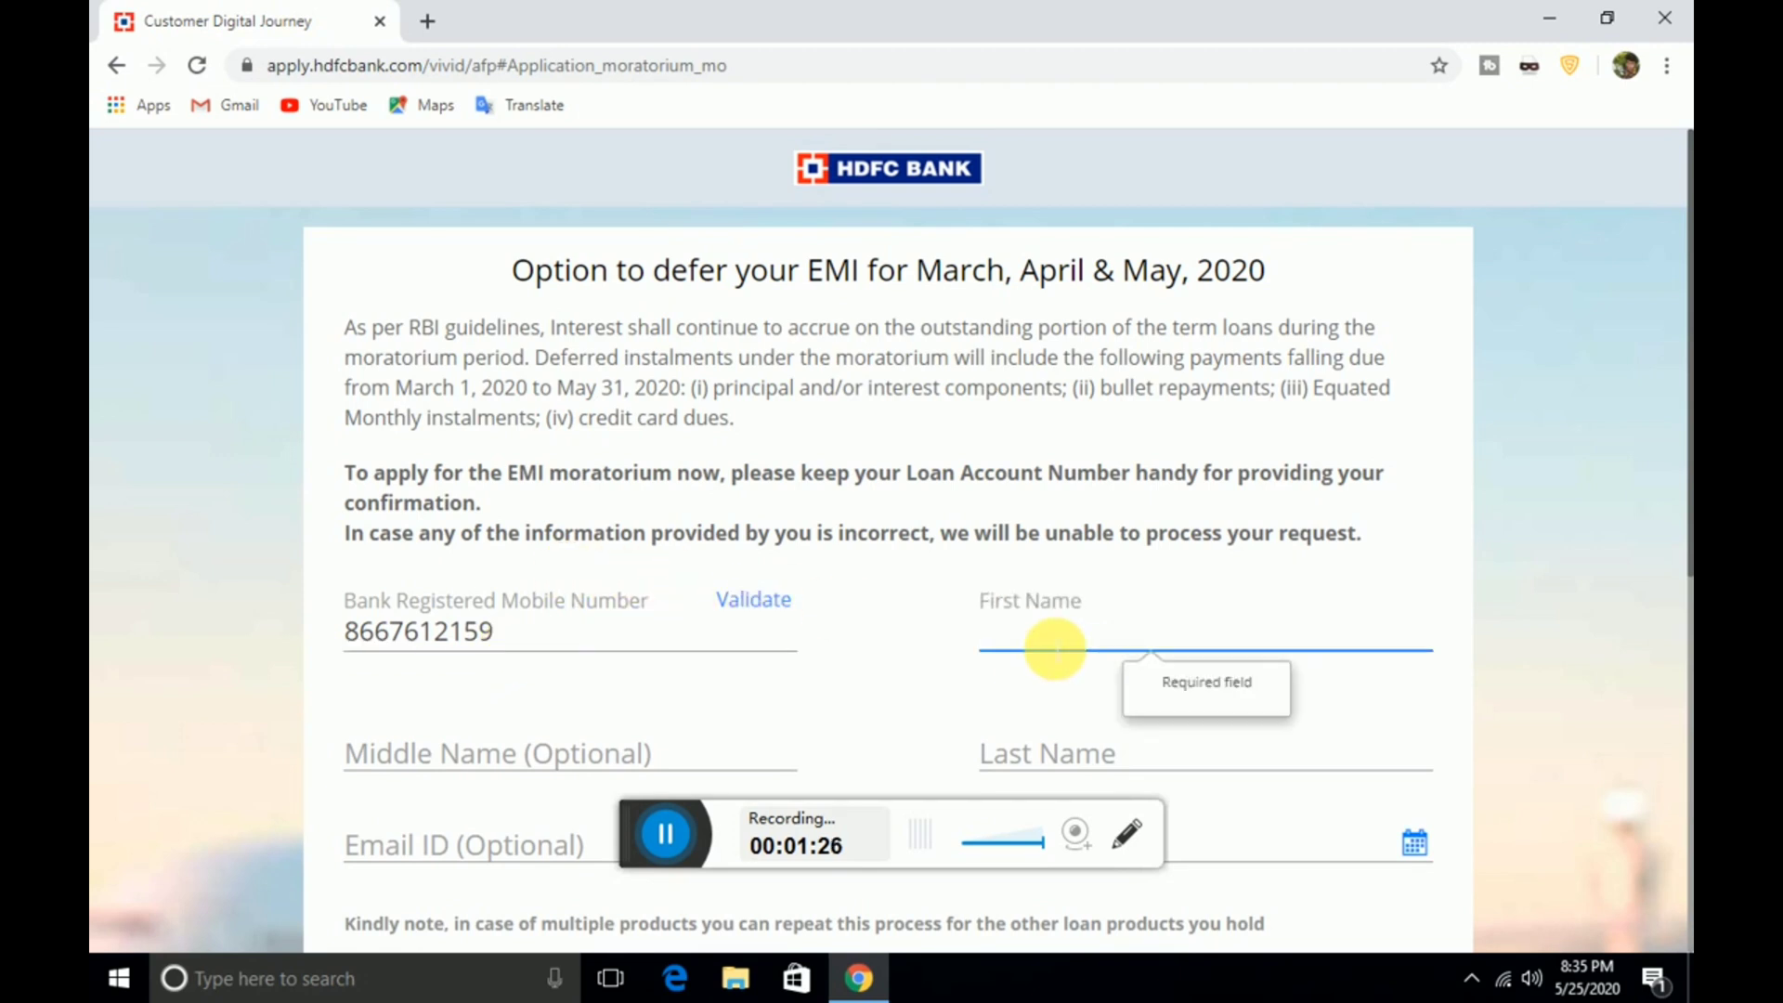
text(prabhu)
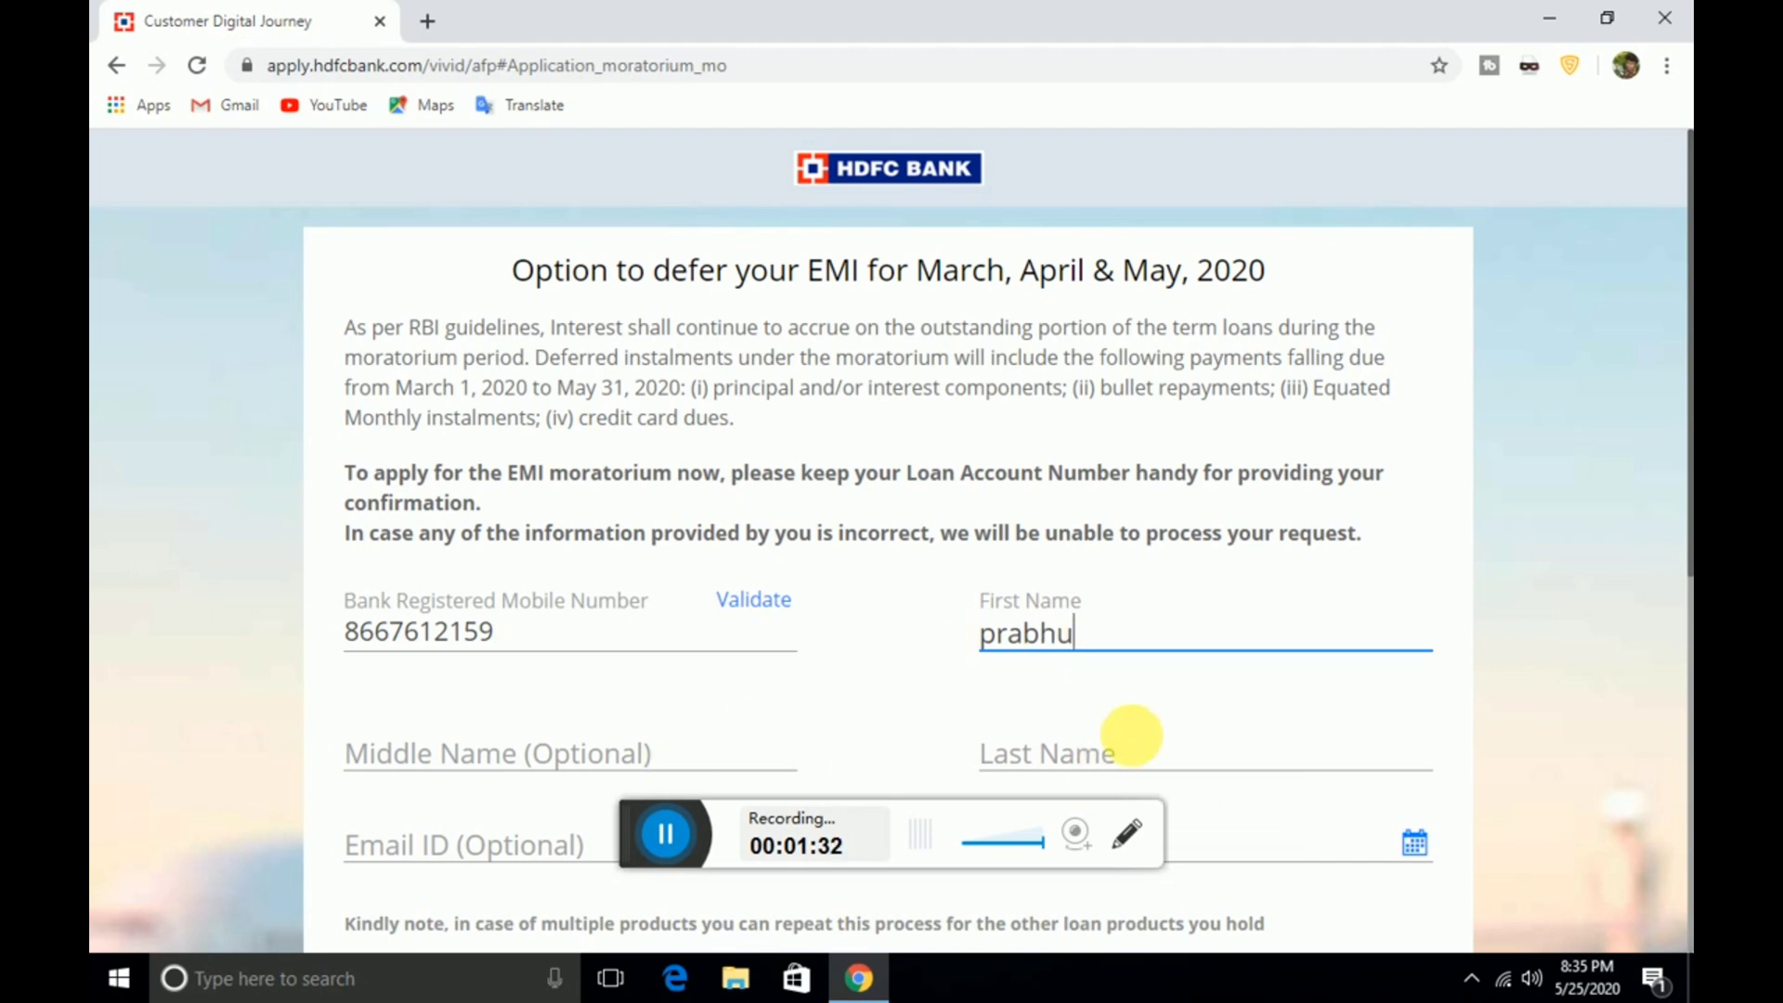
click(1148, 754)
text(R)
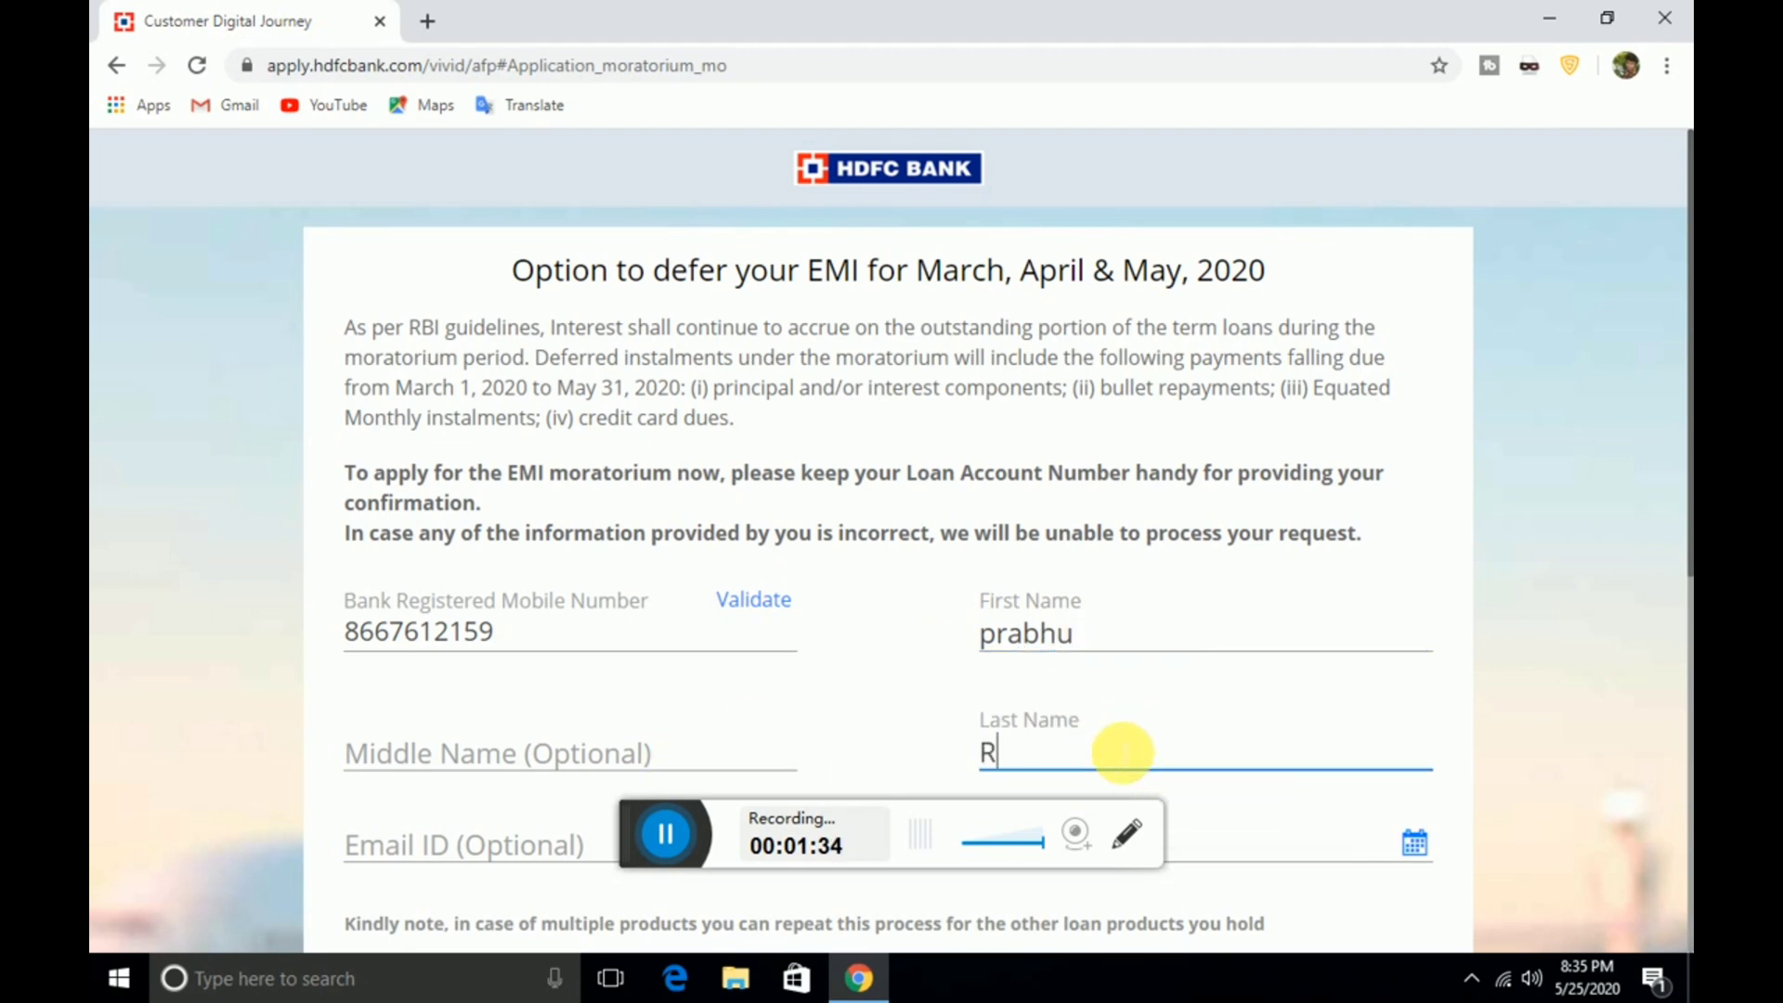
click(412, 748)
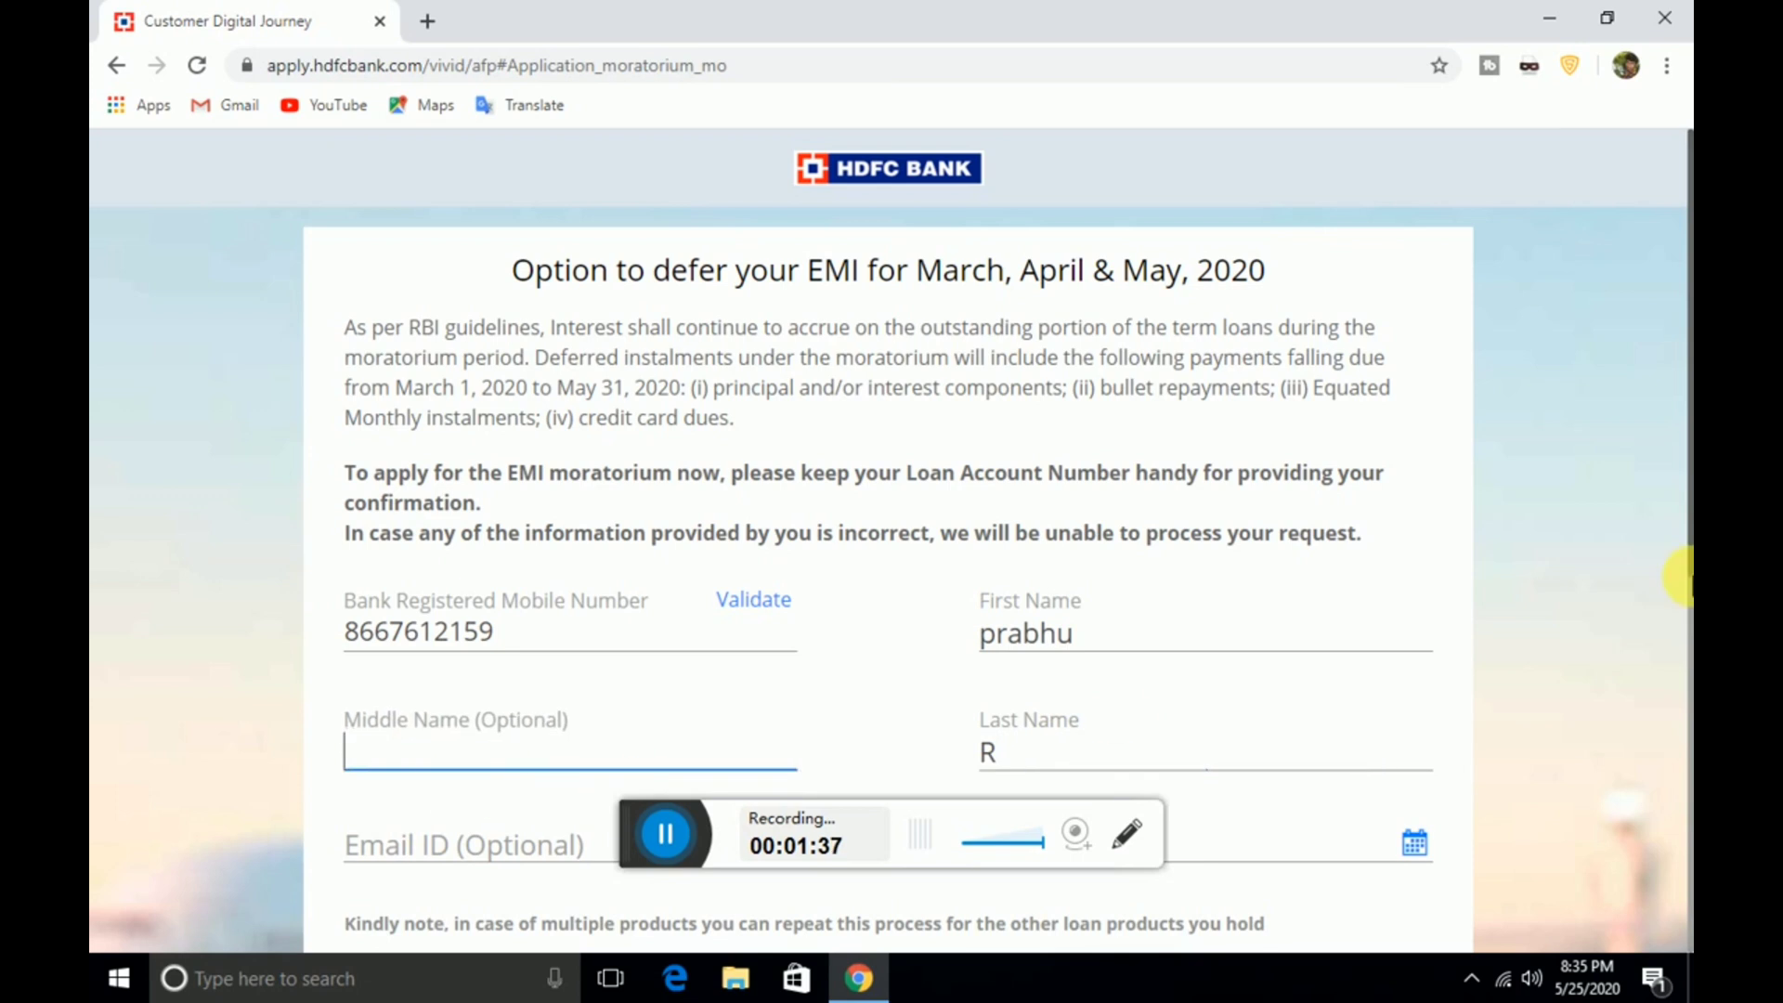
click(1679, 640)
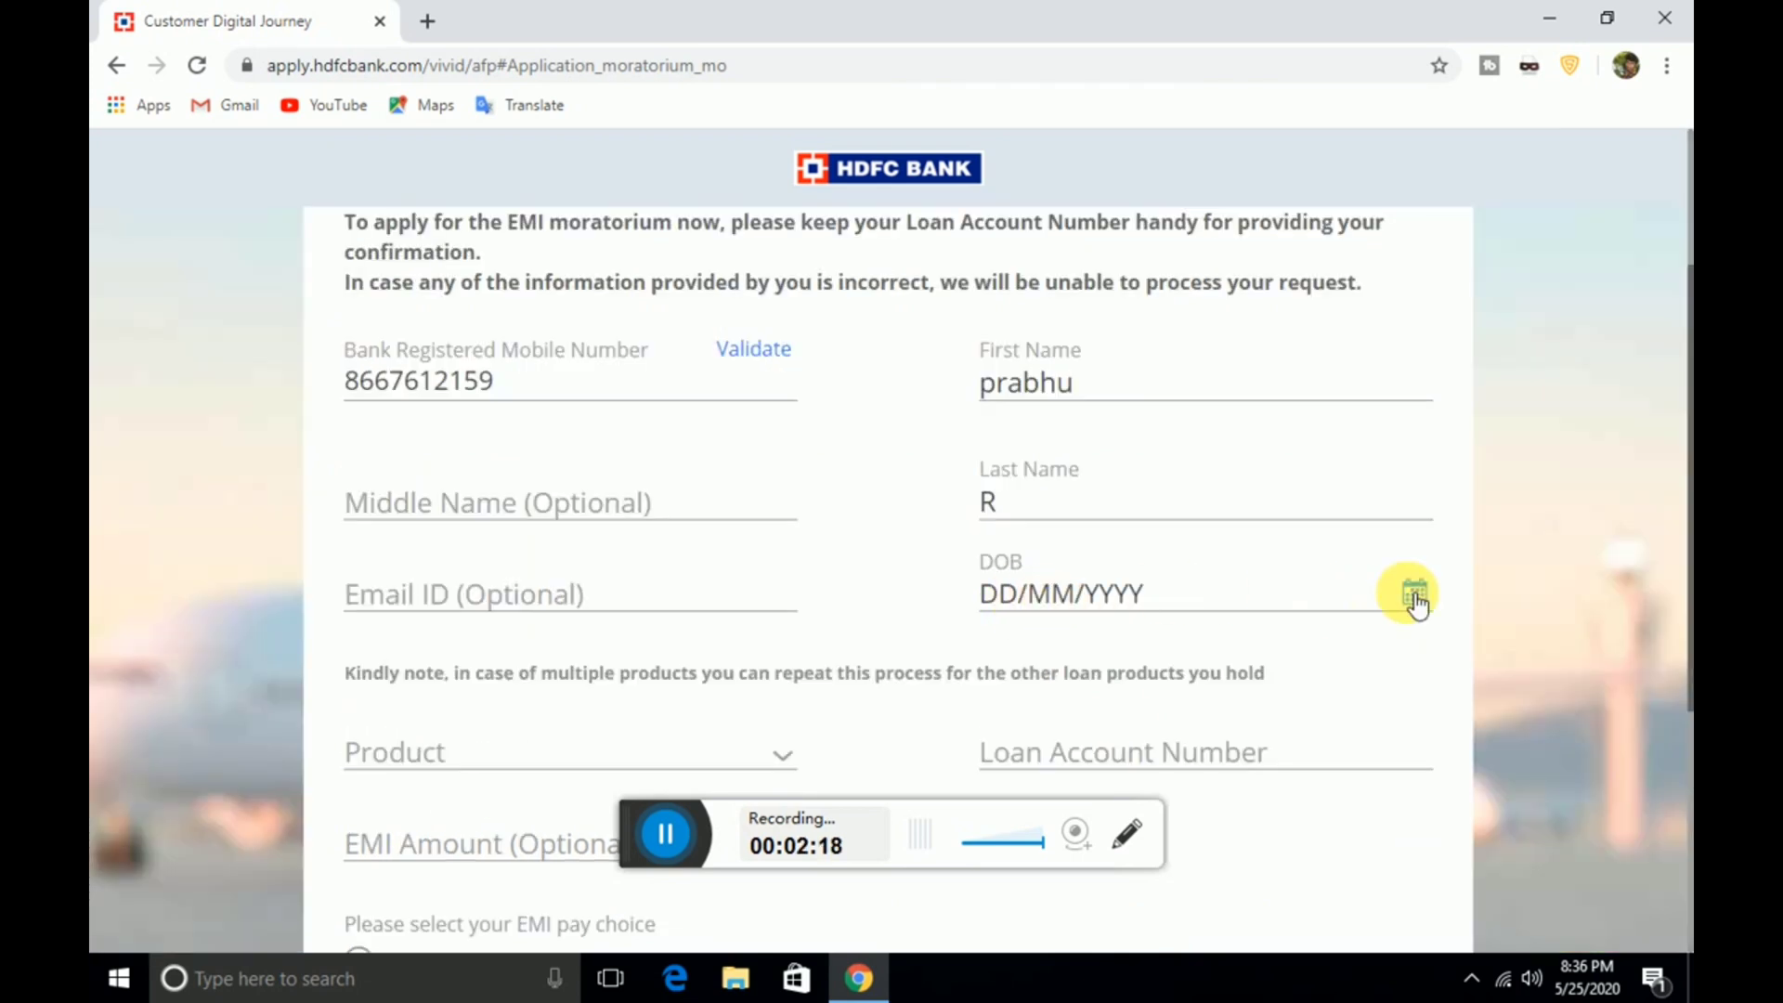
click(1413, 596)
click(1213, 649)
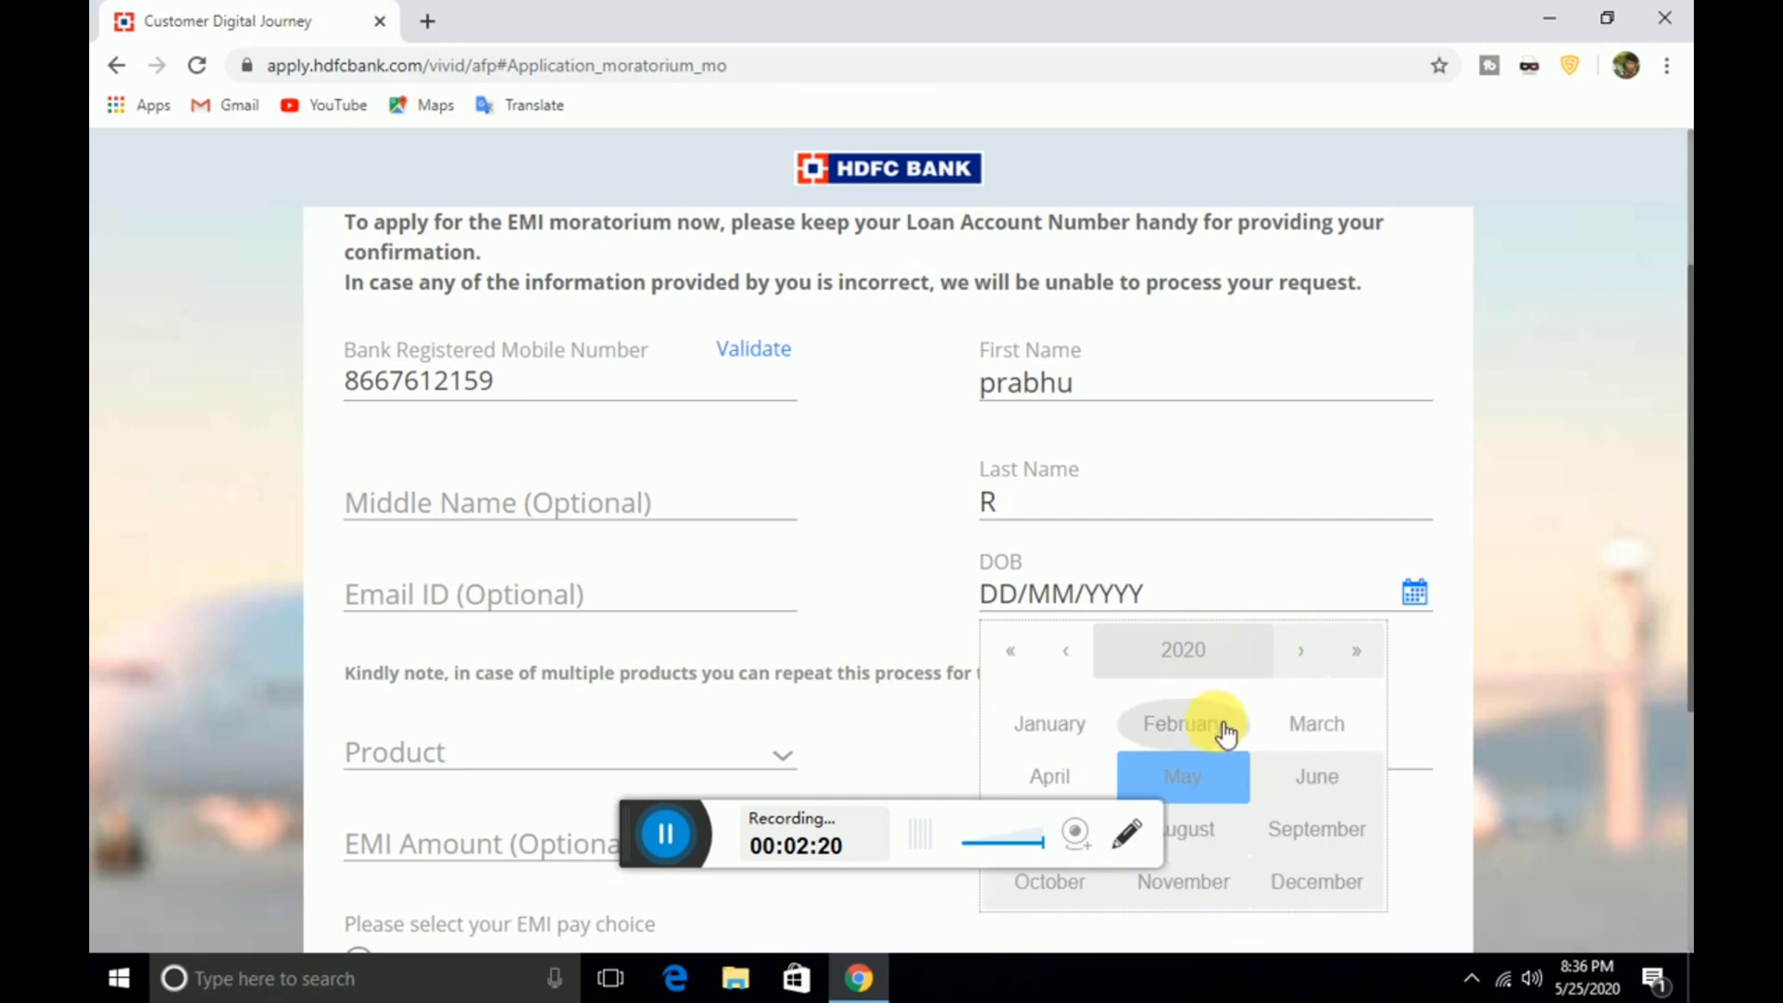
click(1184, 659)
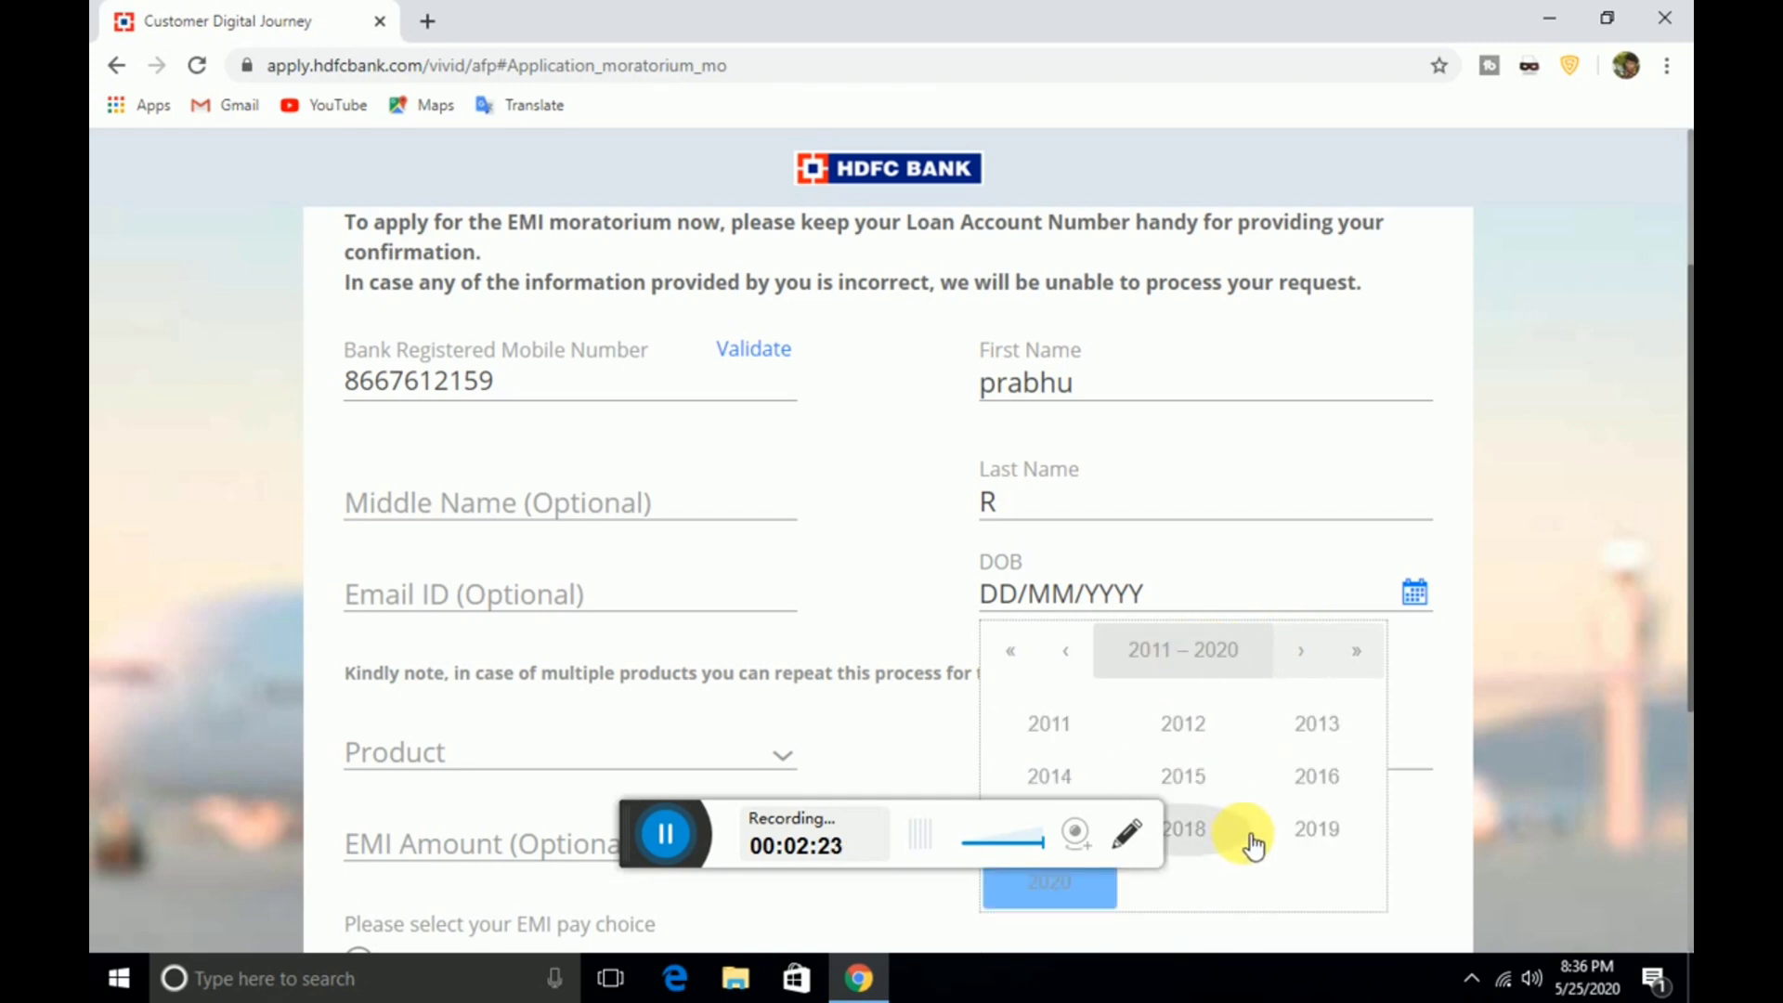
click(1072, 654)
click(1073, 652)
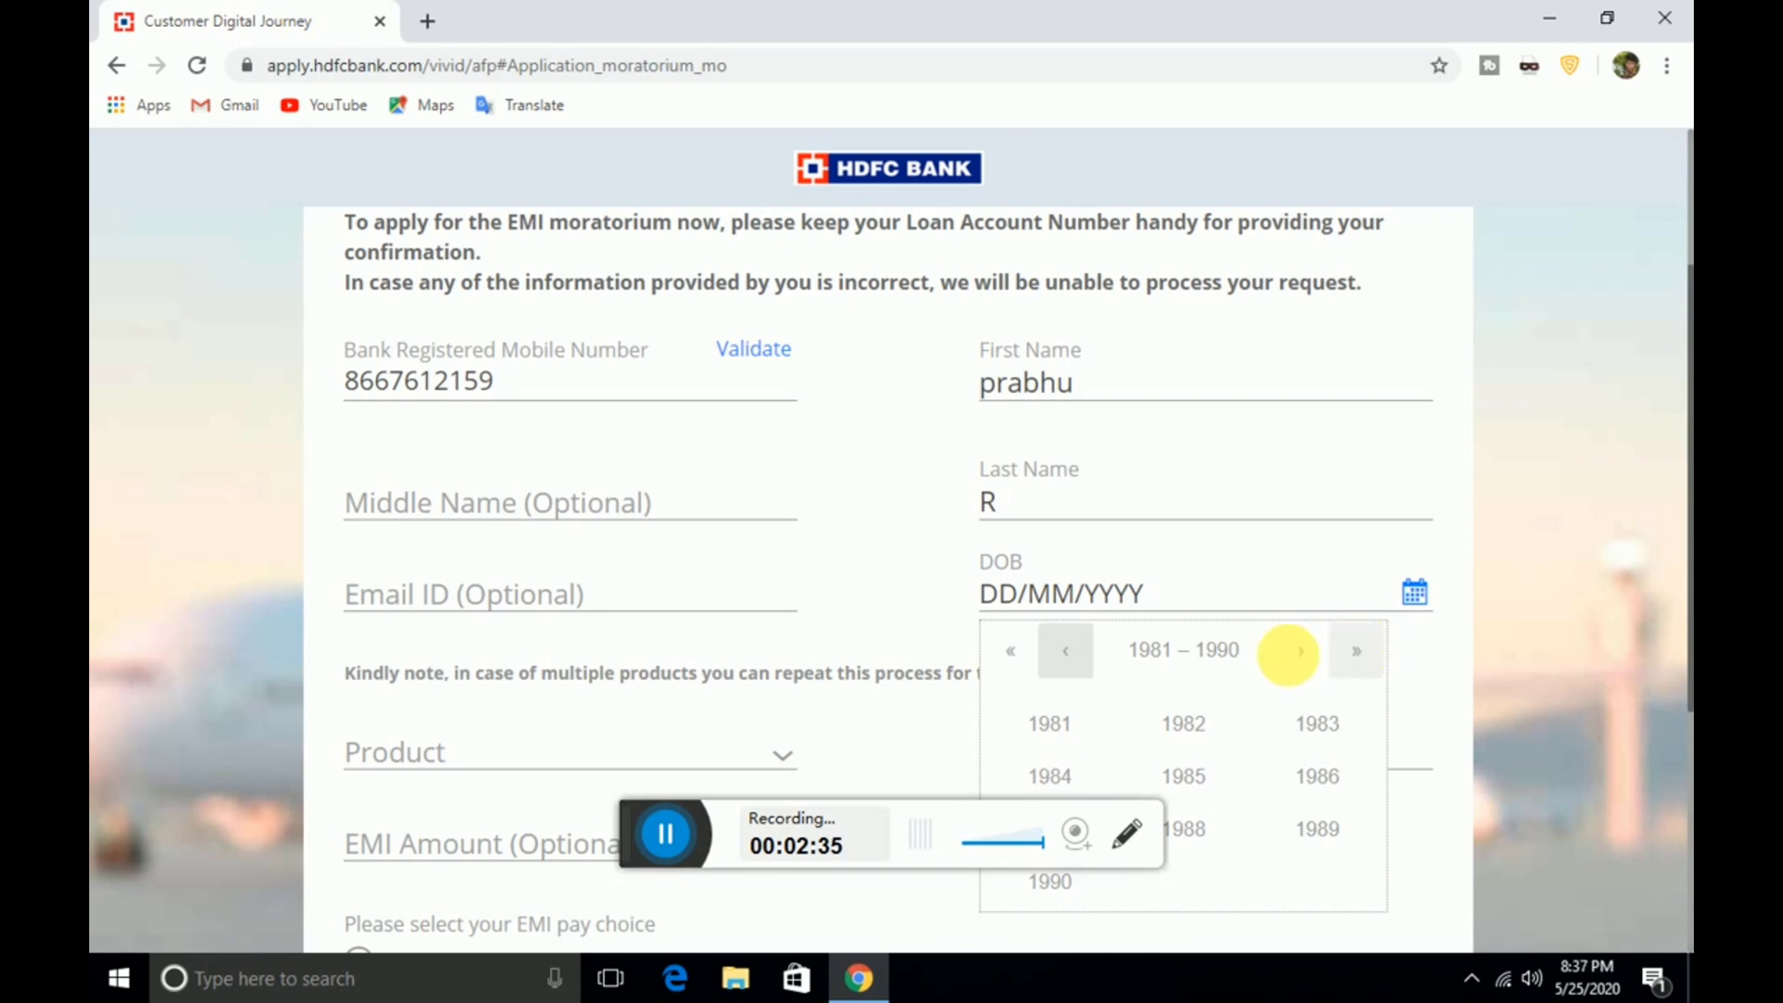
click(1298, 653)
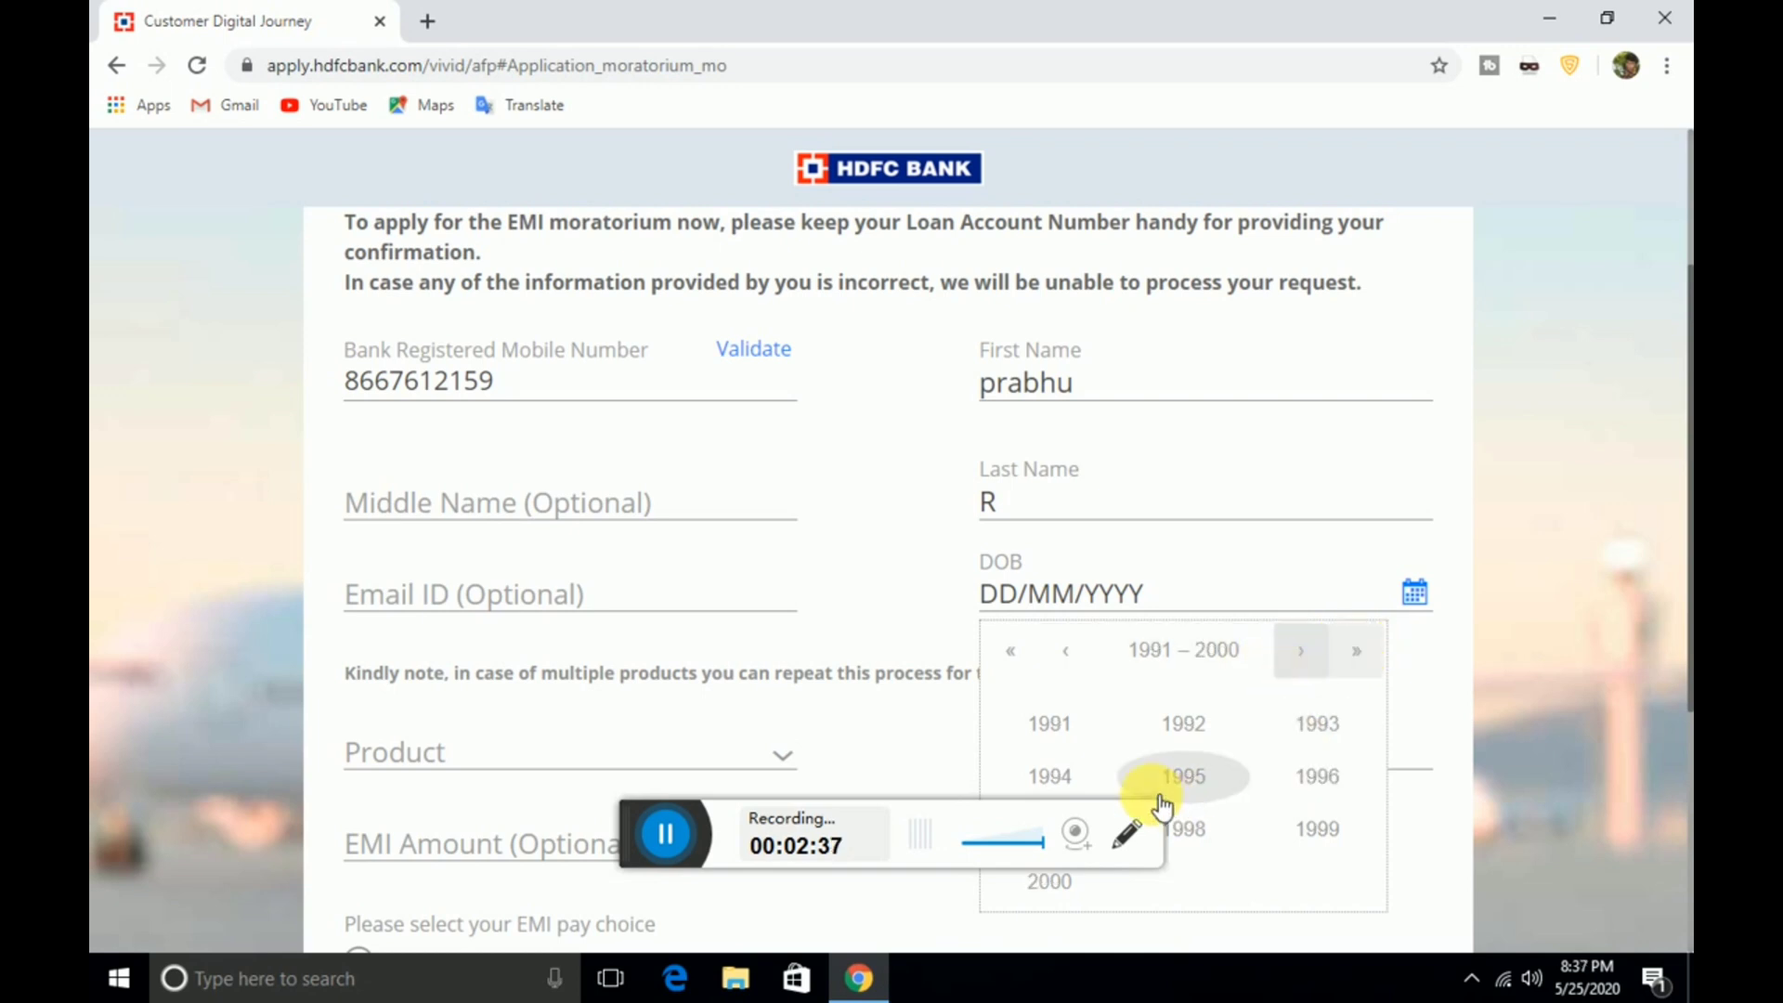
click(1068, 773)
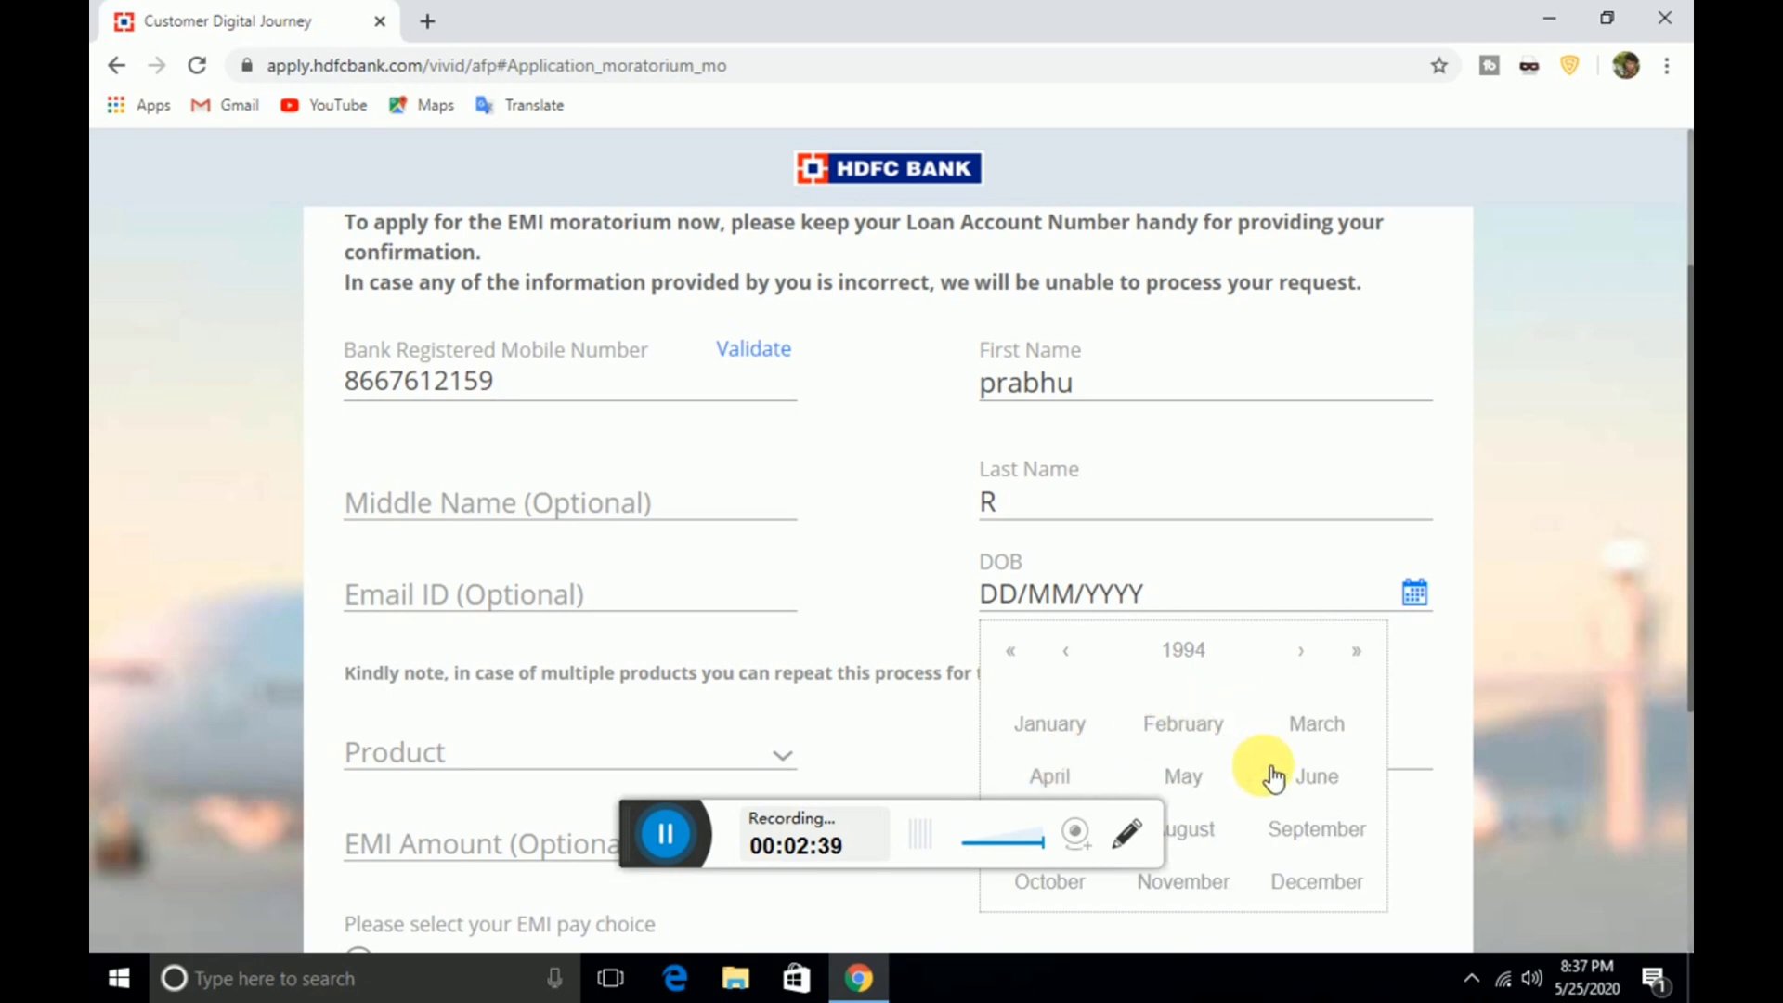
click(1196, 786)
click(1286, 929)
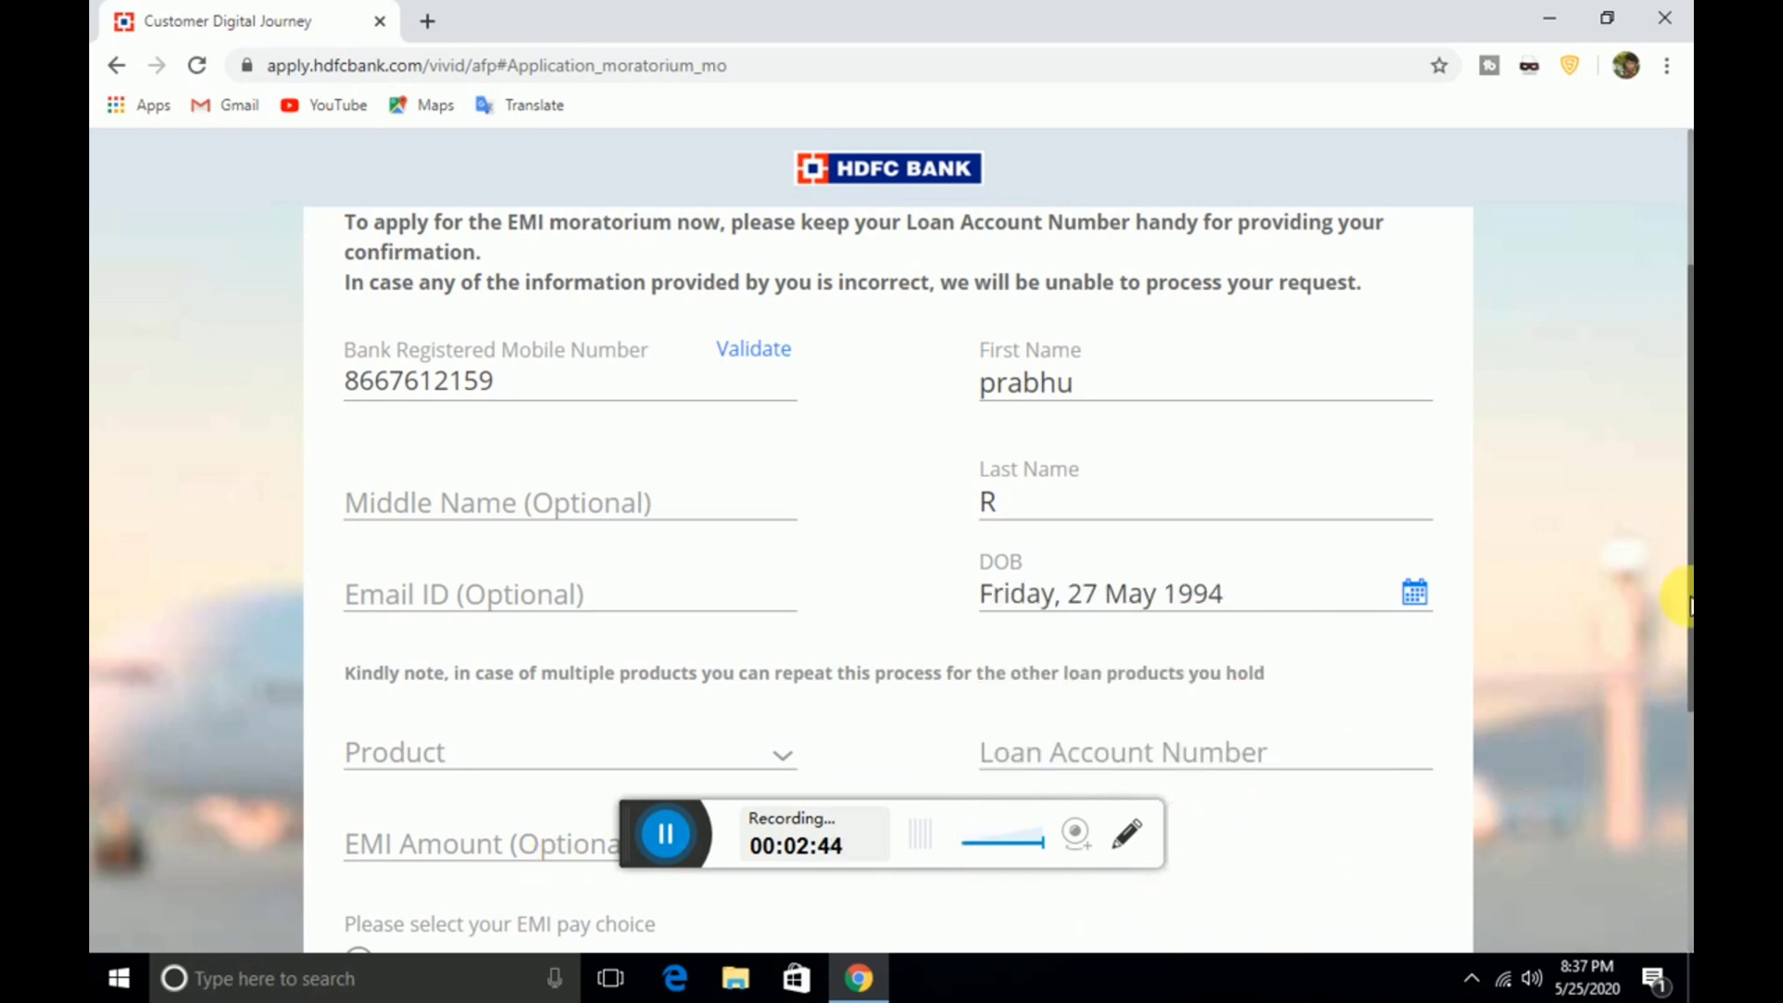
Select Personal Loan as the product
scroll(1683, 602, down, 3)
scroll(1683, 601, up, 1)
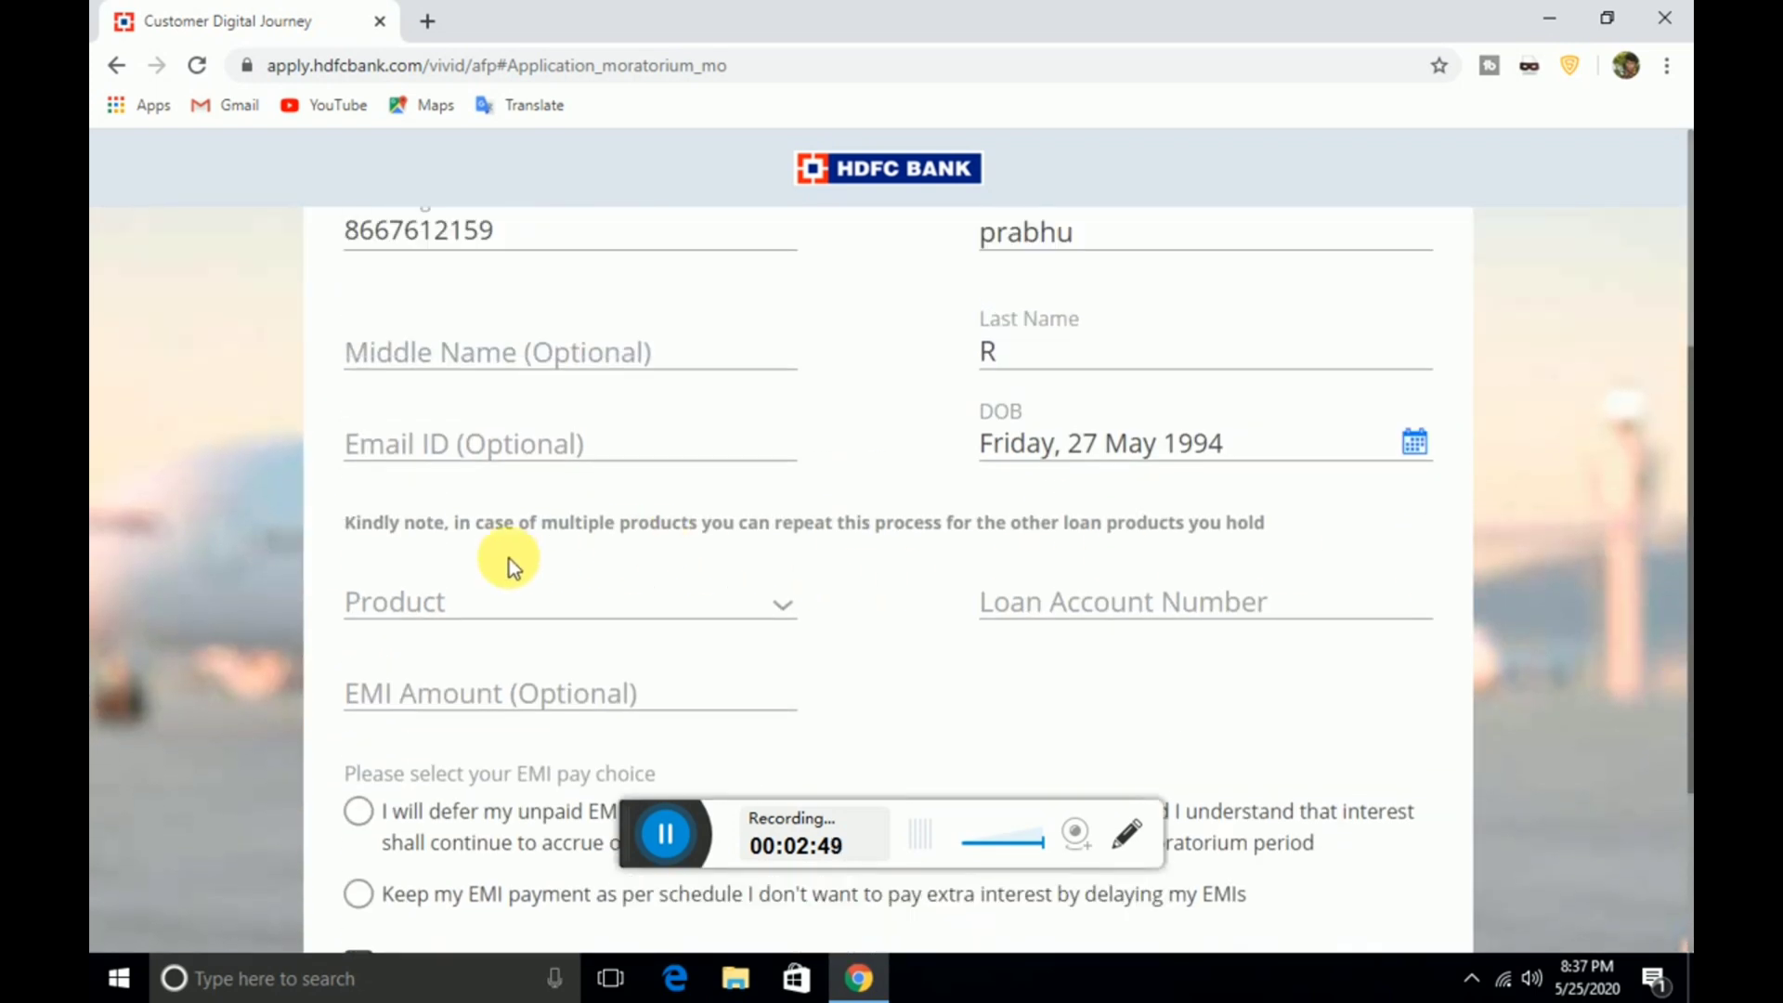
click(394, 599)
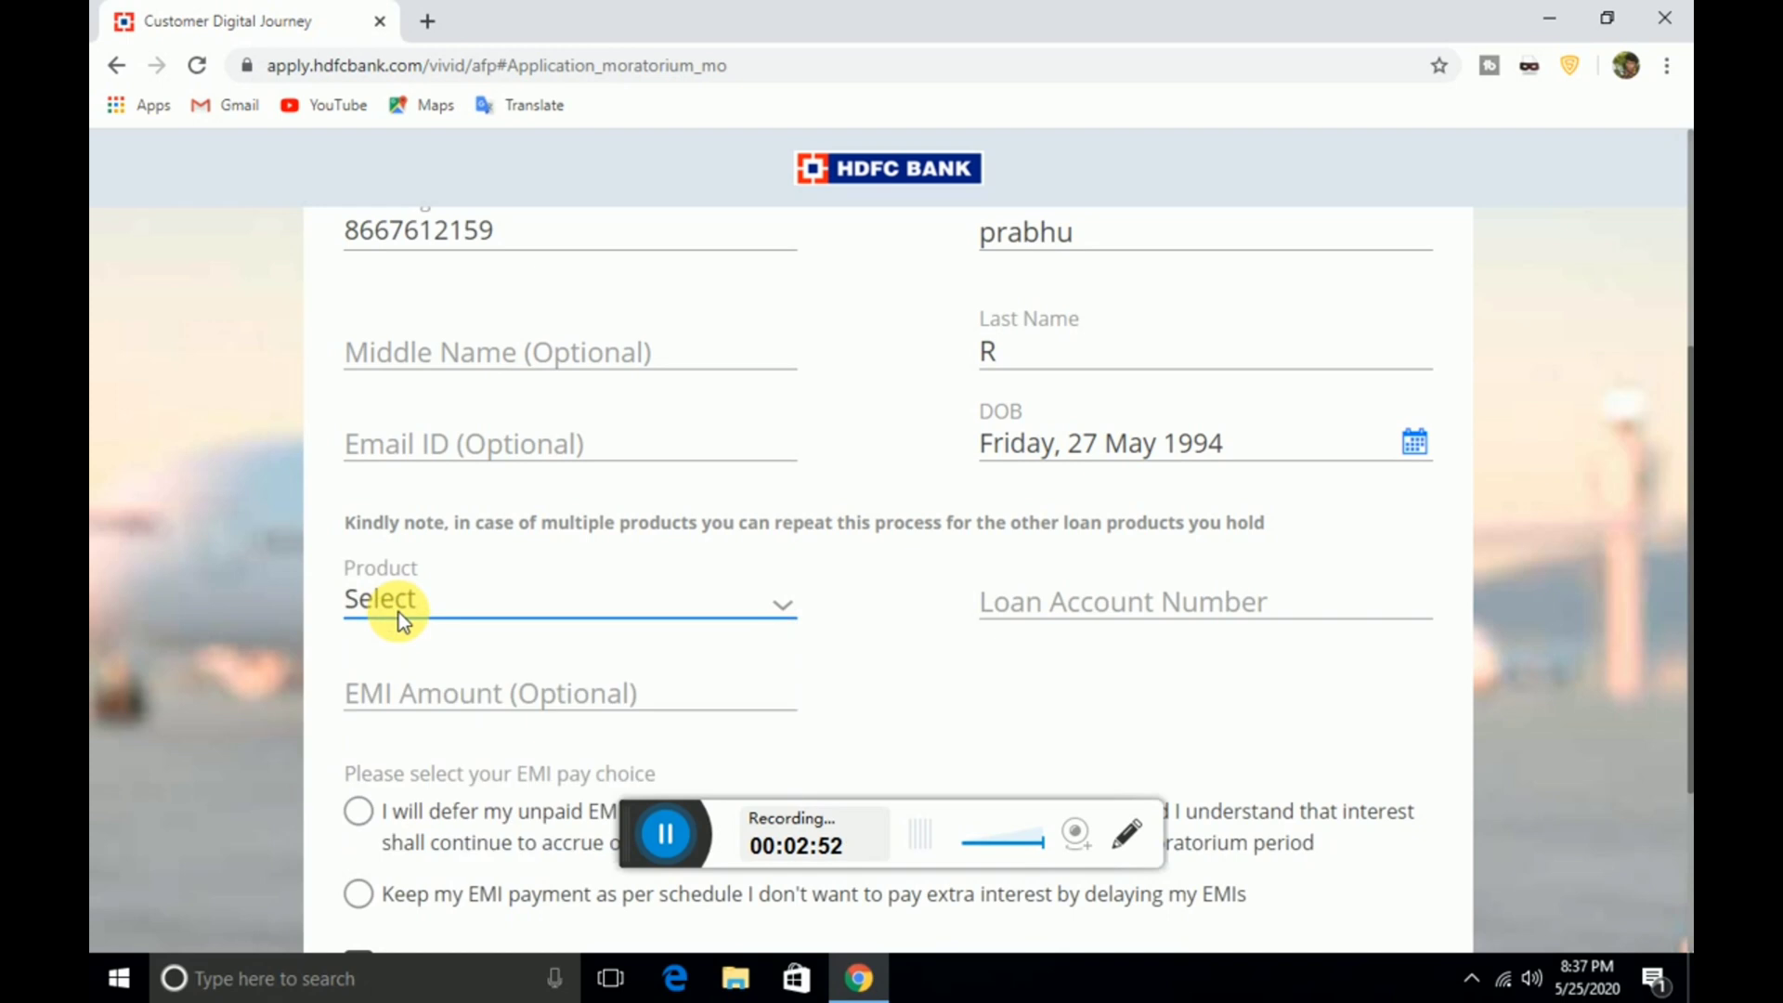
click(398, 609)
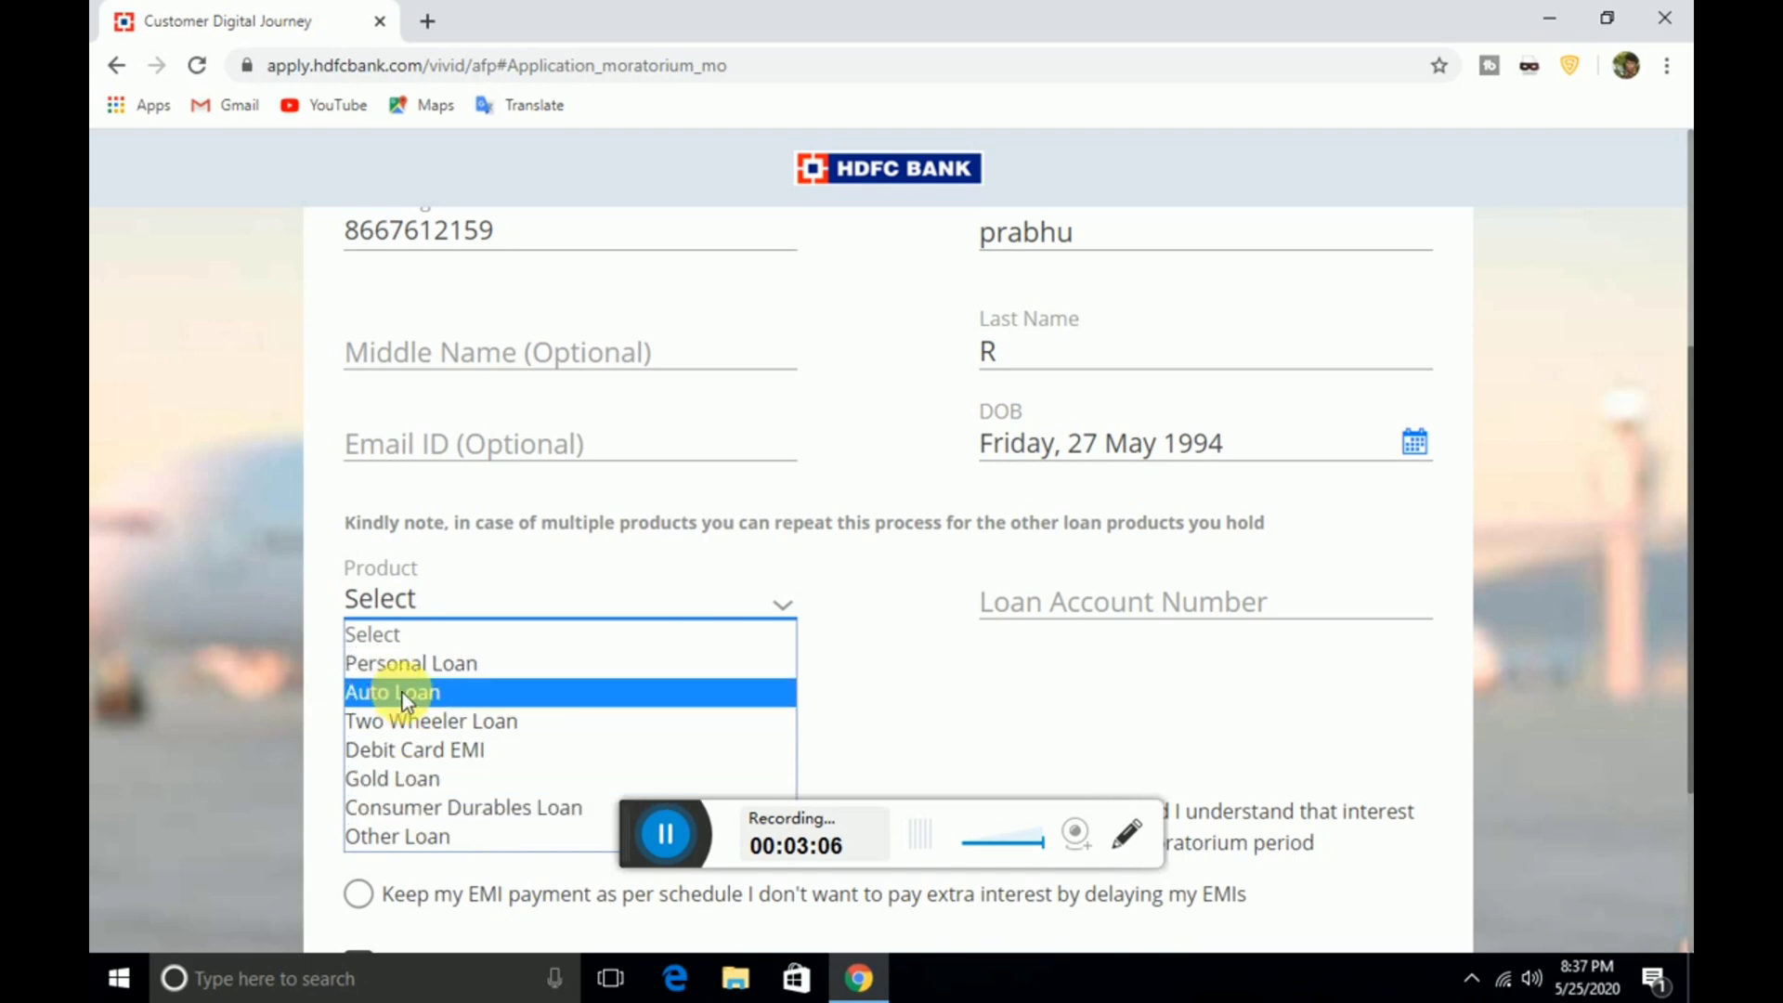
click(416, 665)
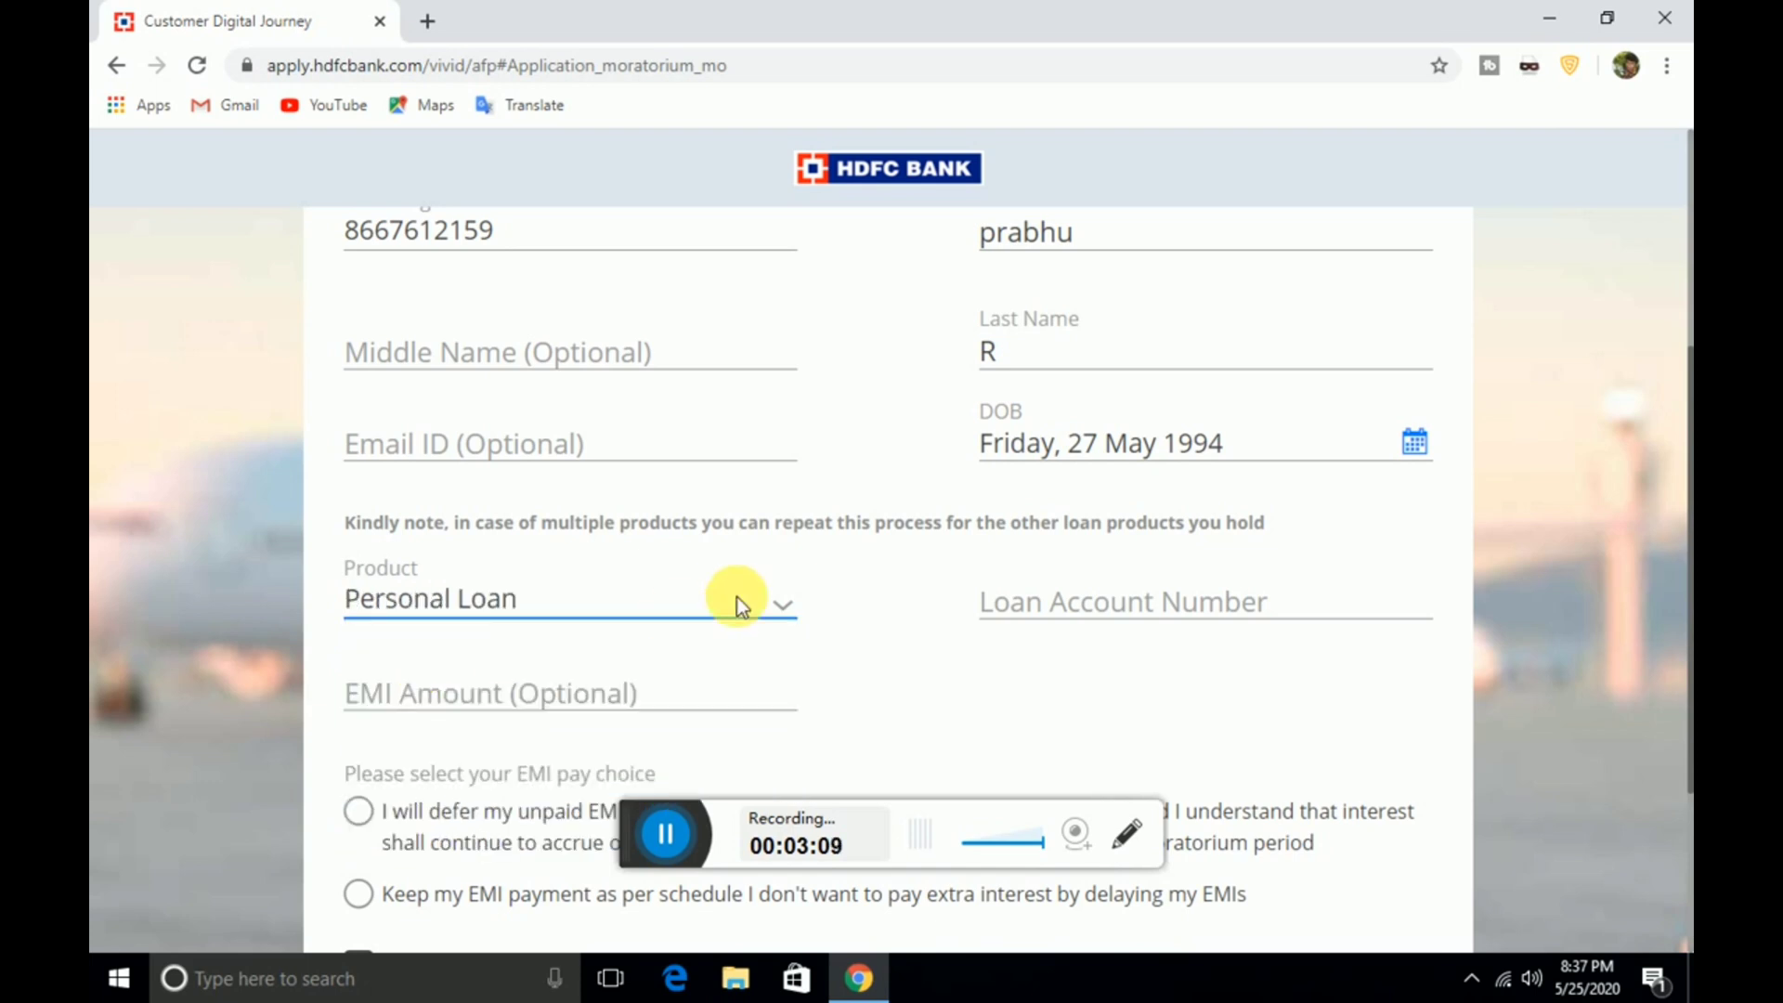
Enter the loan account number and an EMI amount of 2,820
click(1058, 607)
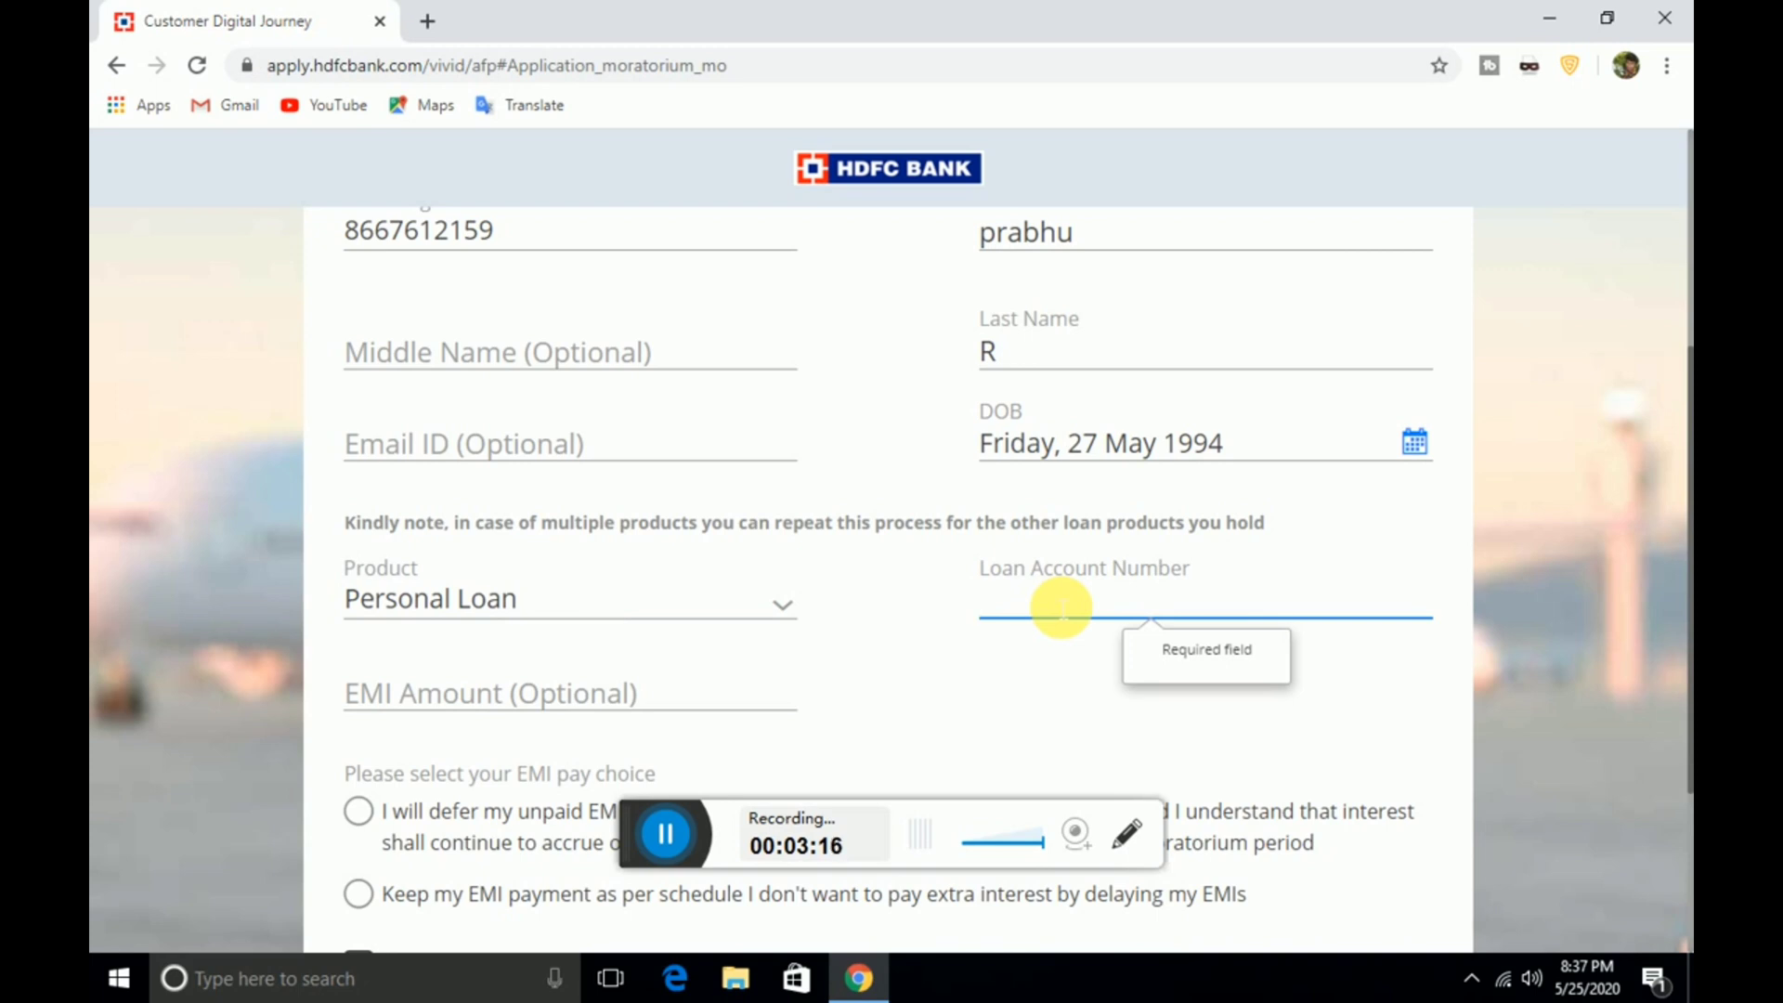
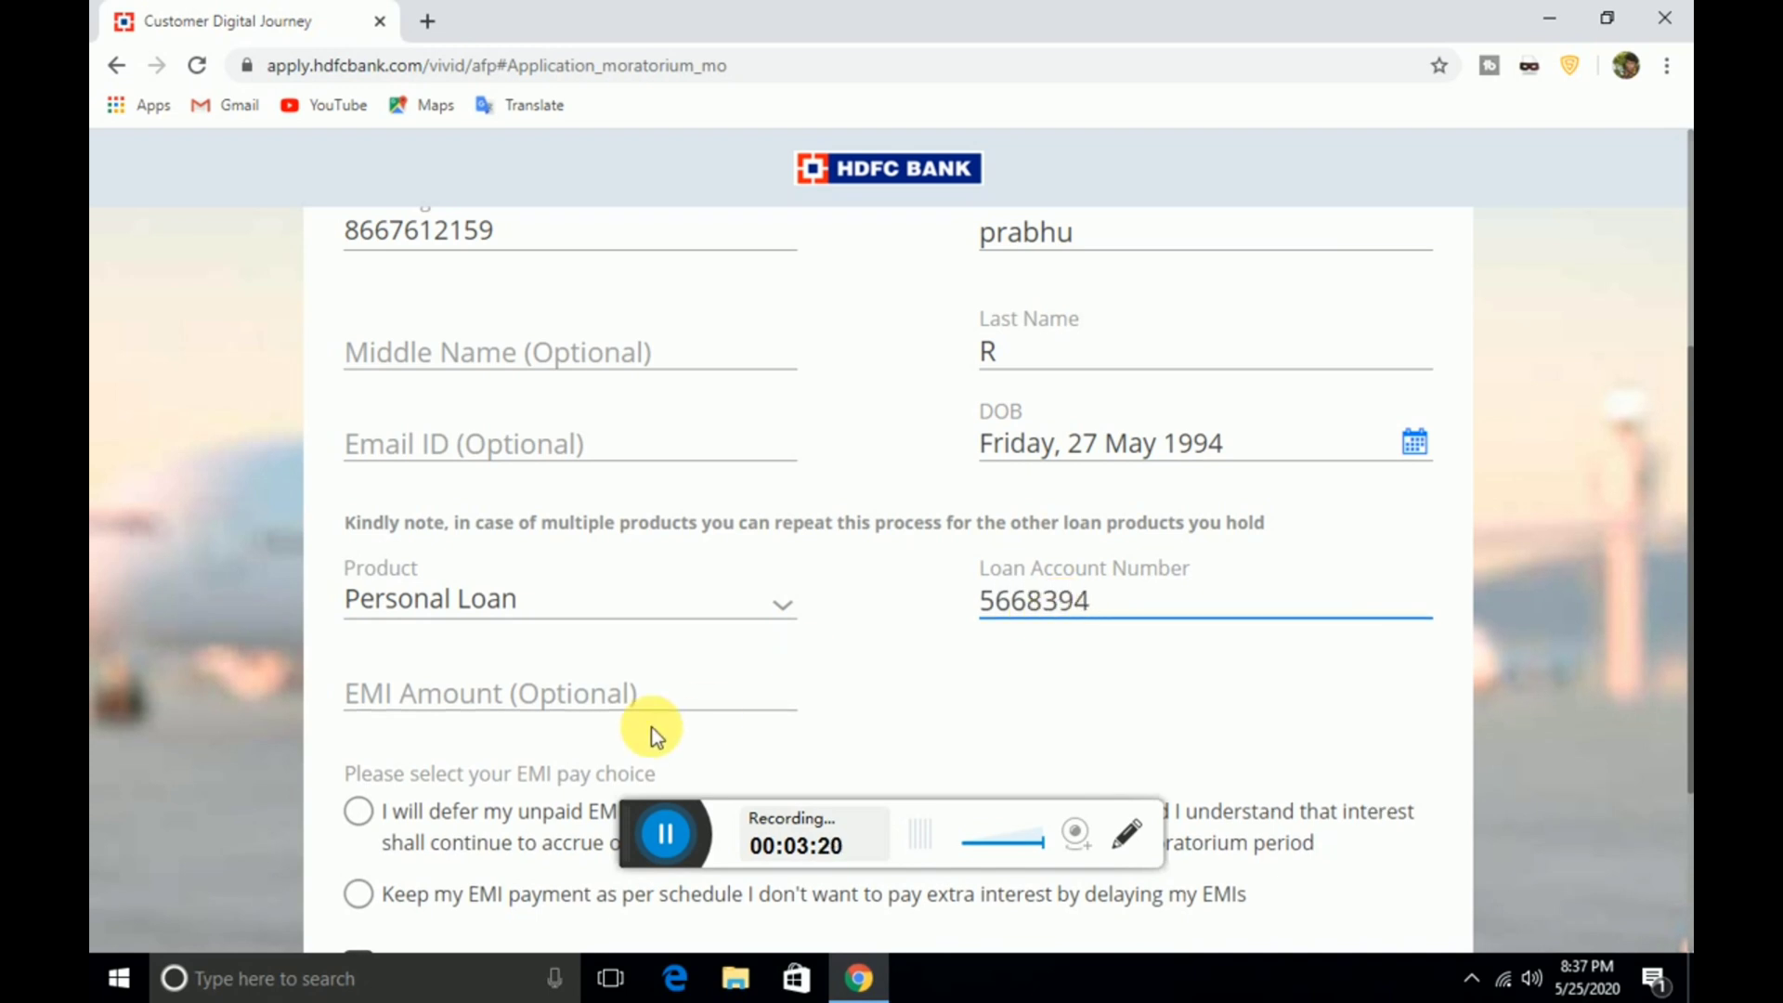
click(575, 687)
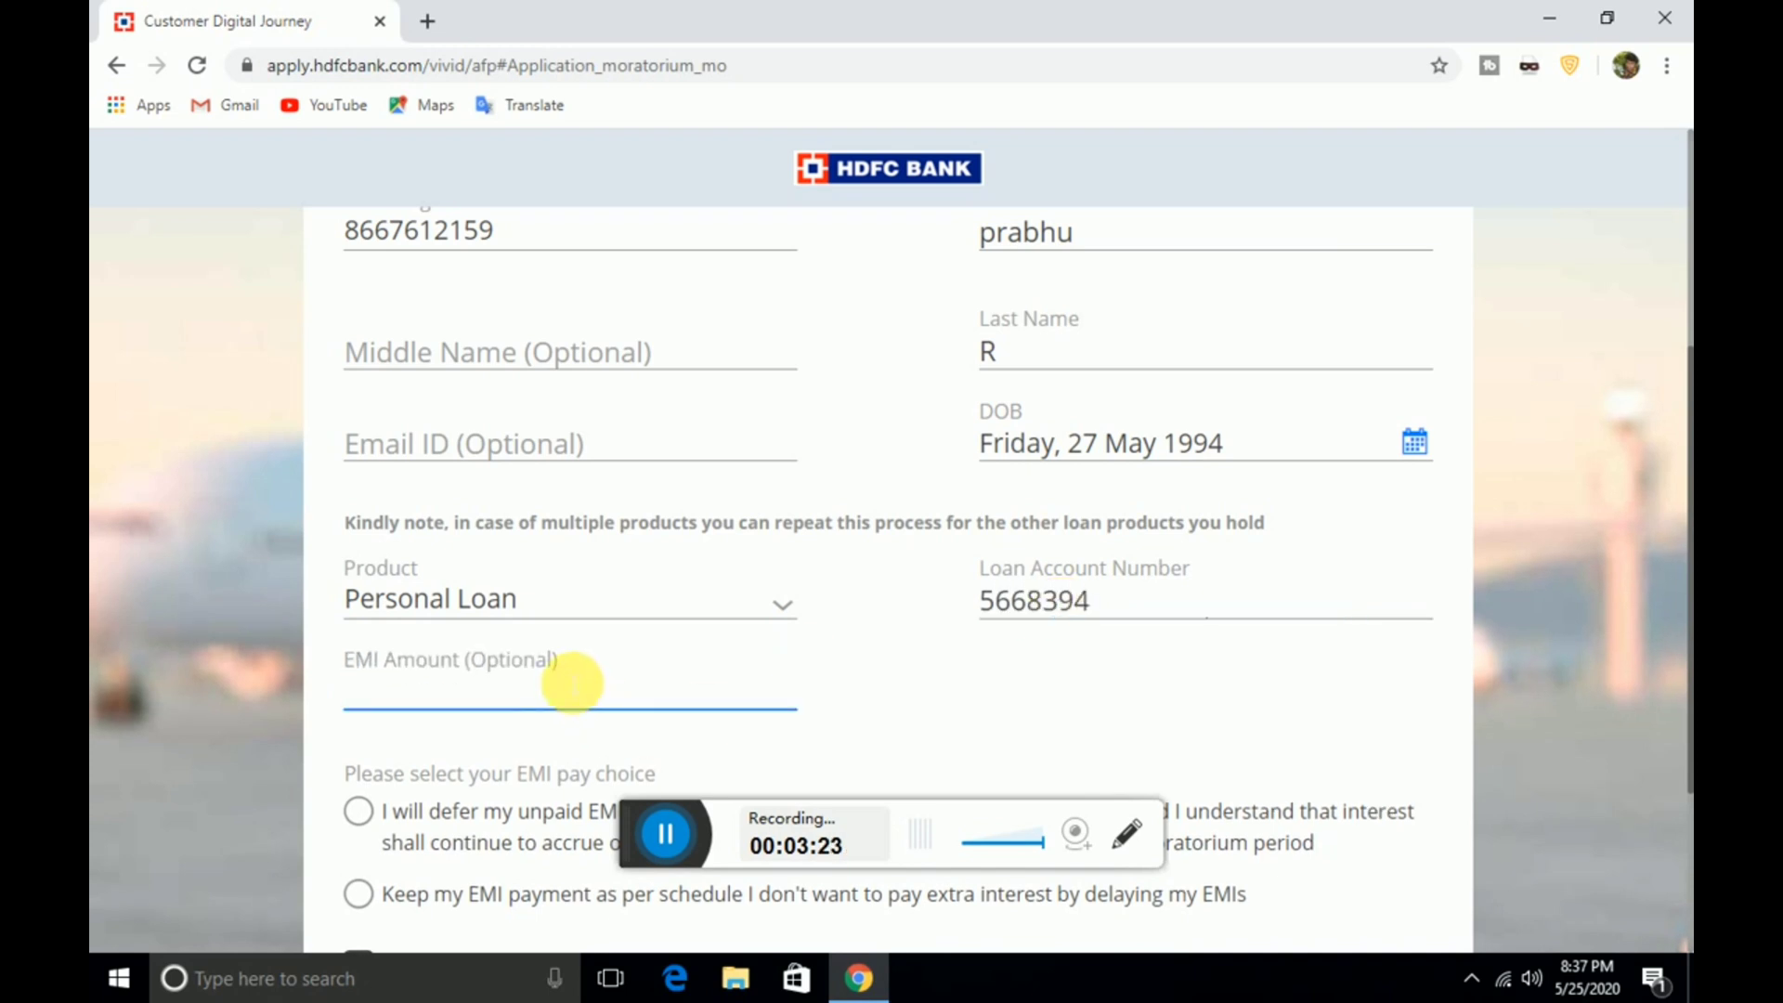
text(2,820)
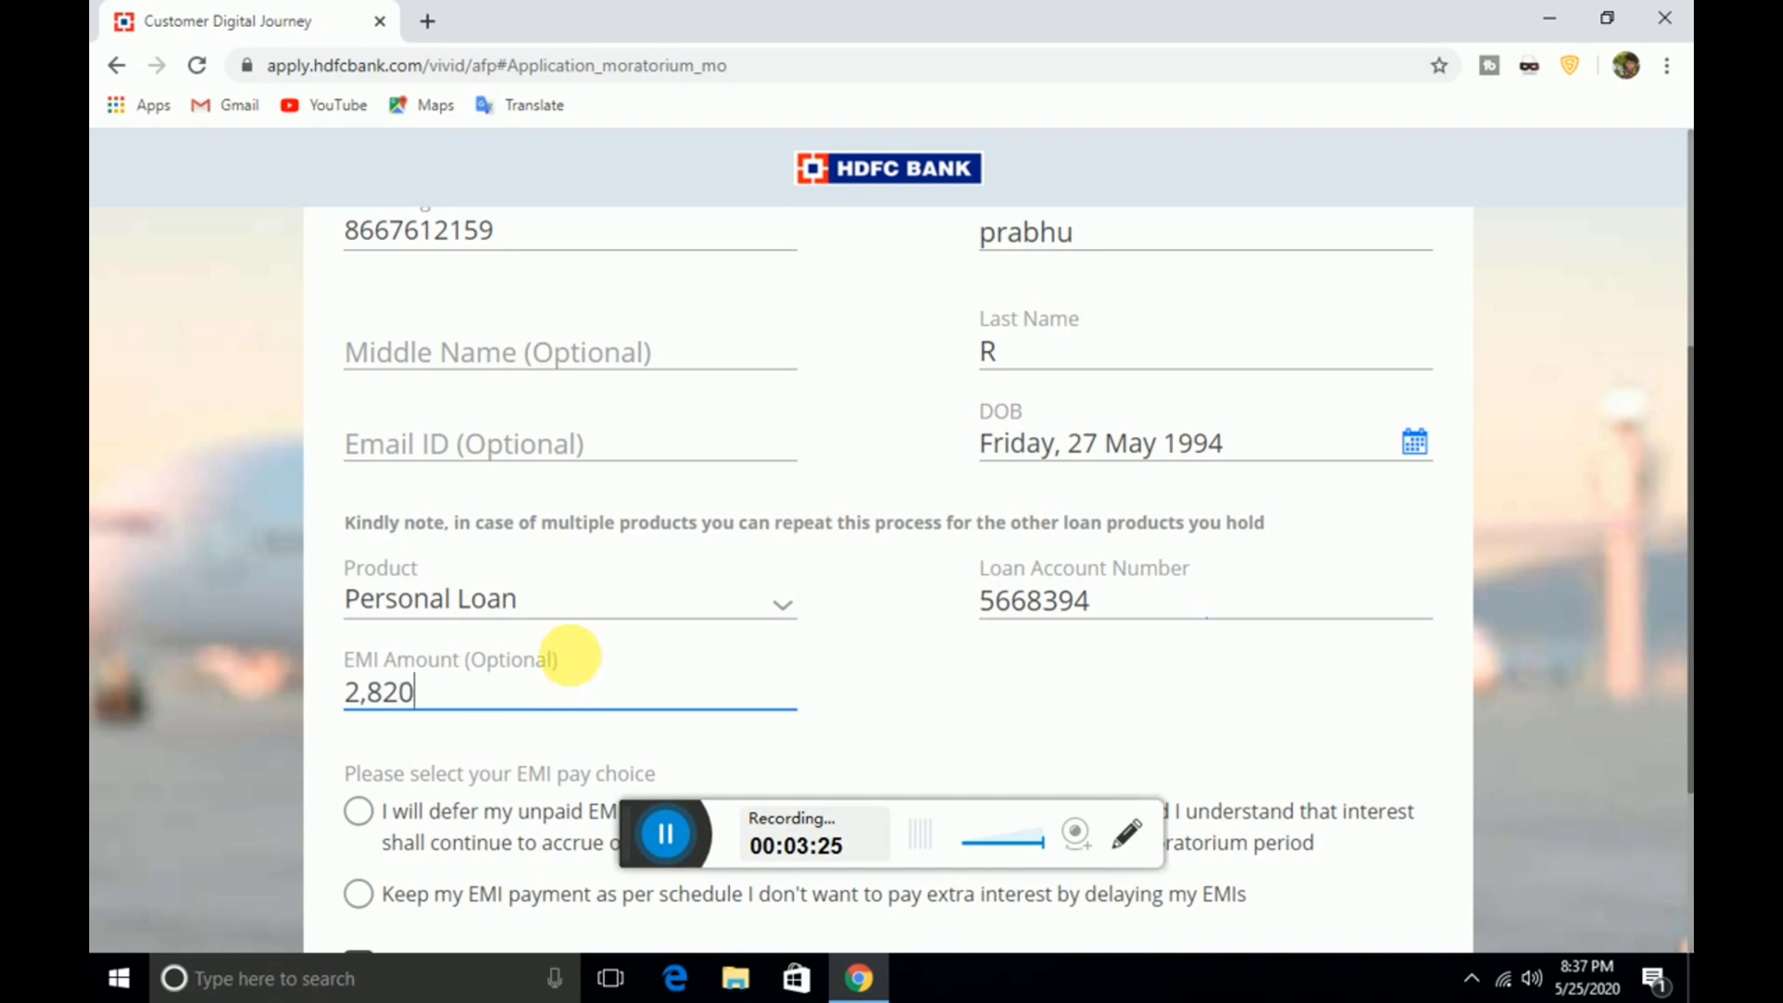
Choose 'I will defer my unpaid EMIs', tick the authorization consent, and submit the form
click(1667, 520)
scroll(1659, 539, down, 2)
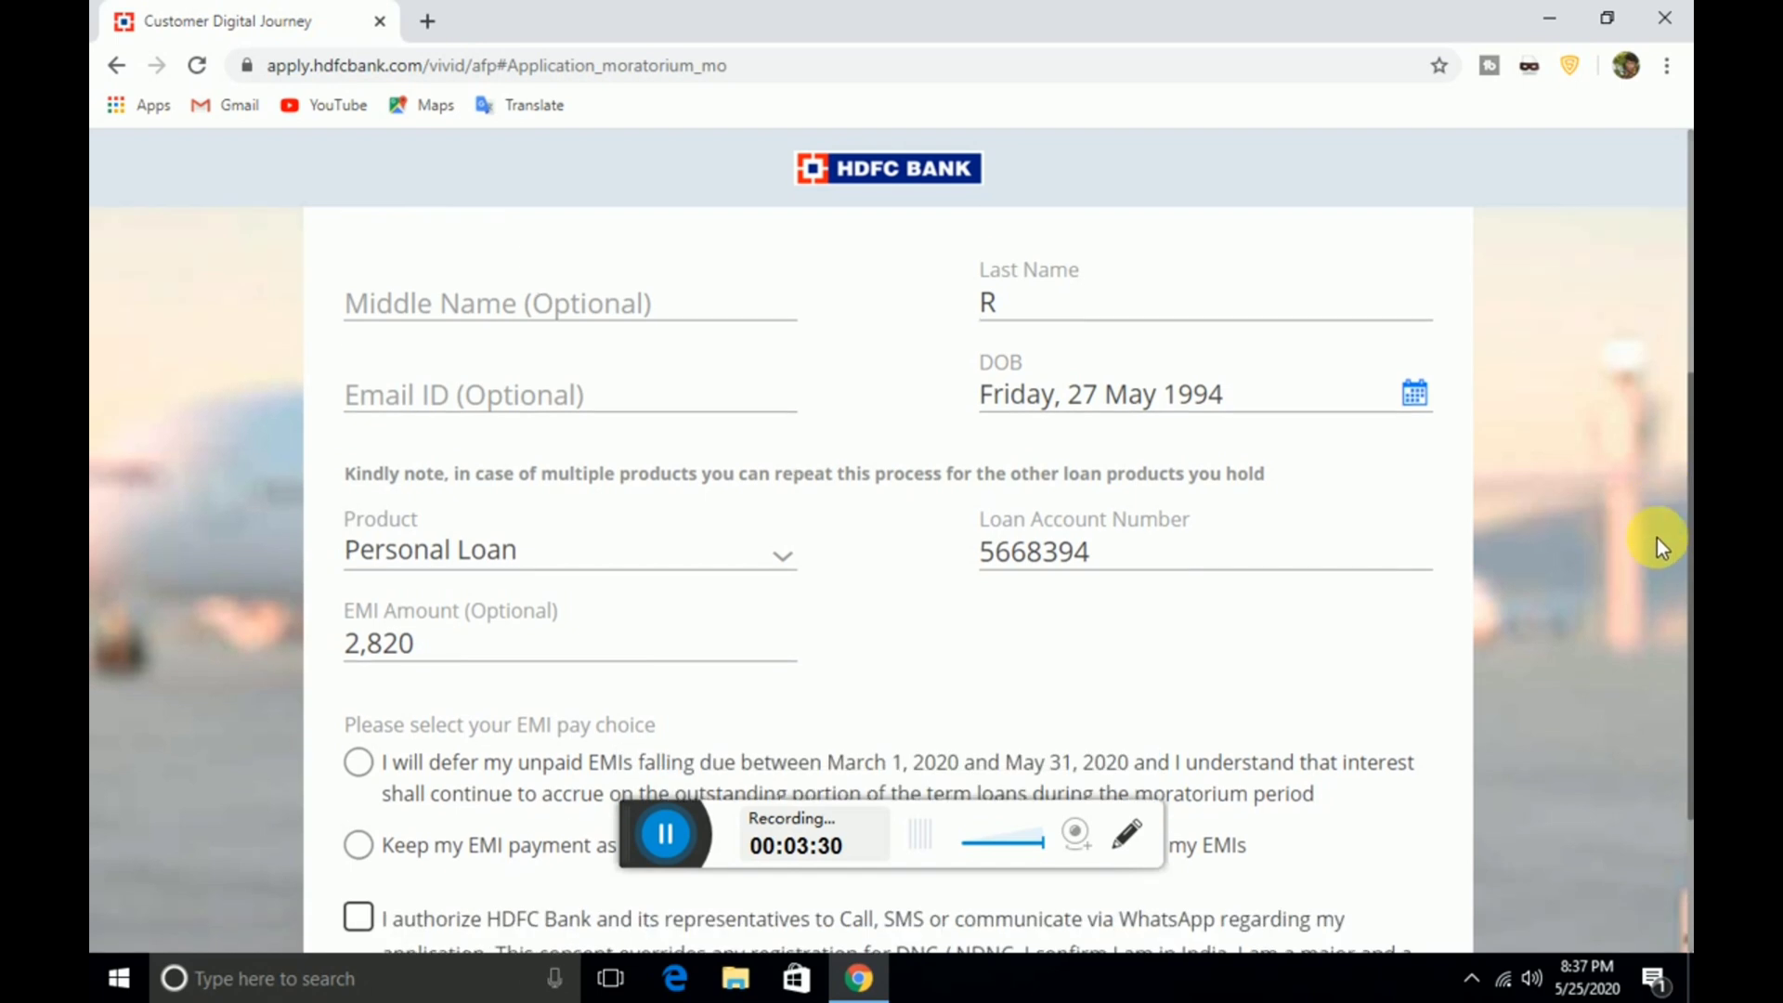
scroll(1636, 559, down, 2)
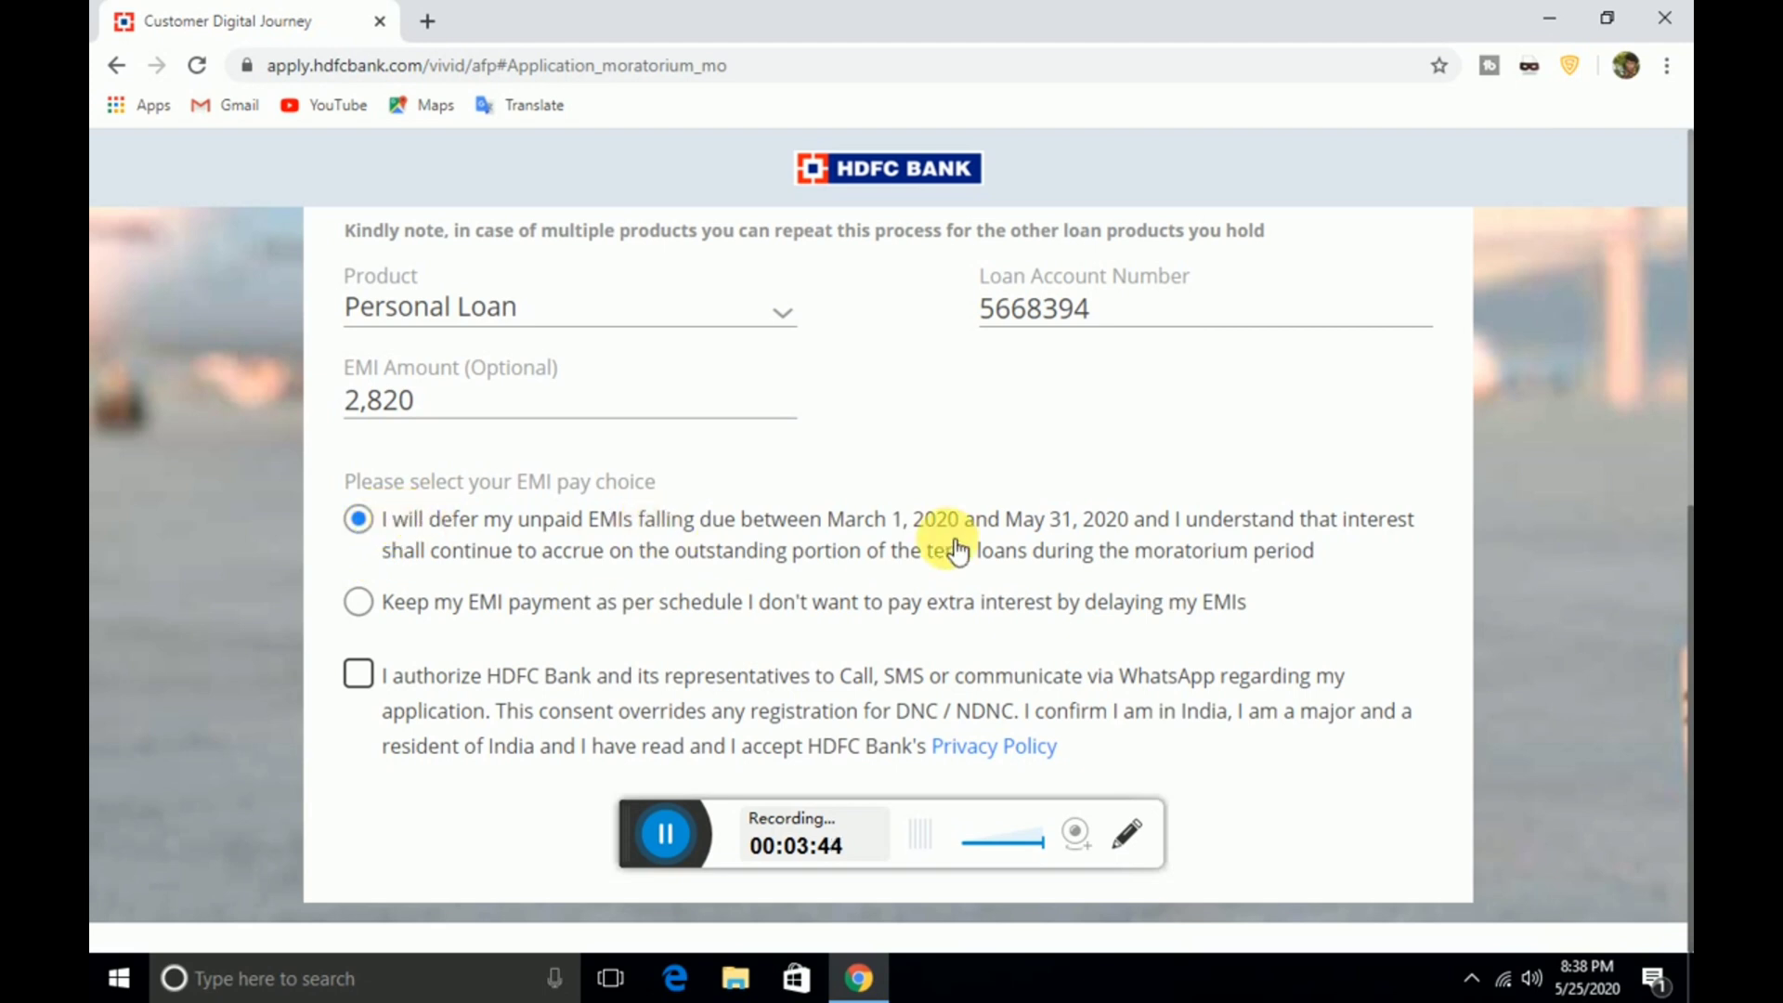
click(360, 606)
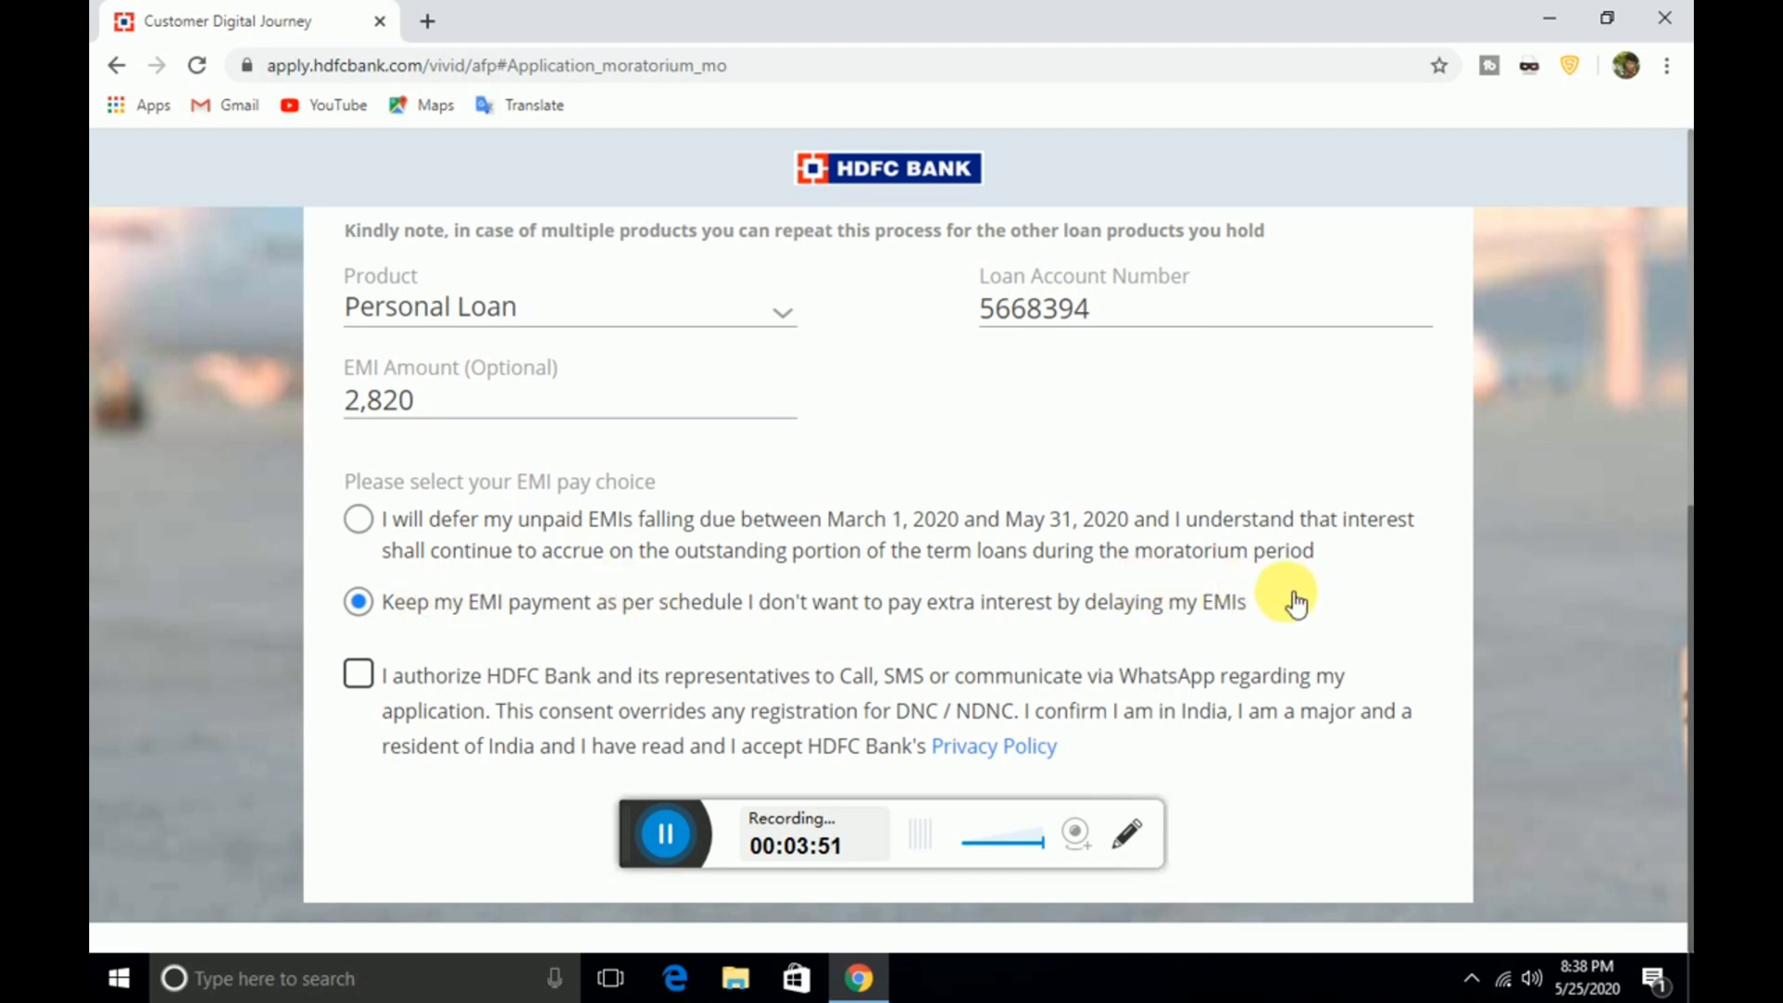
click(368, 527)
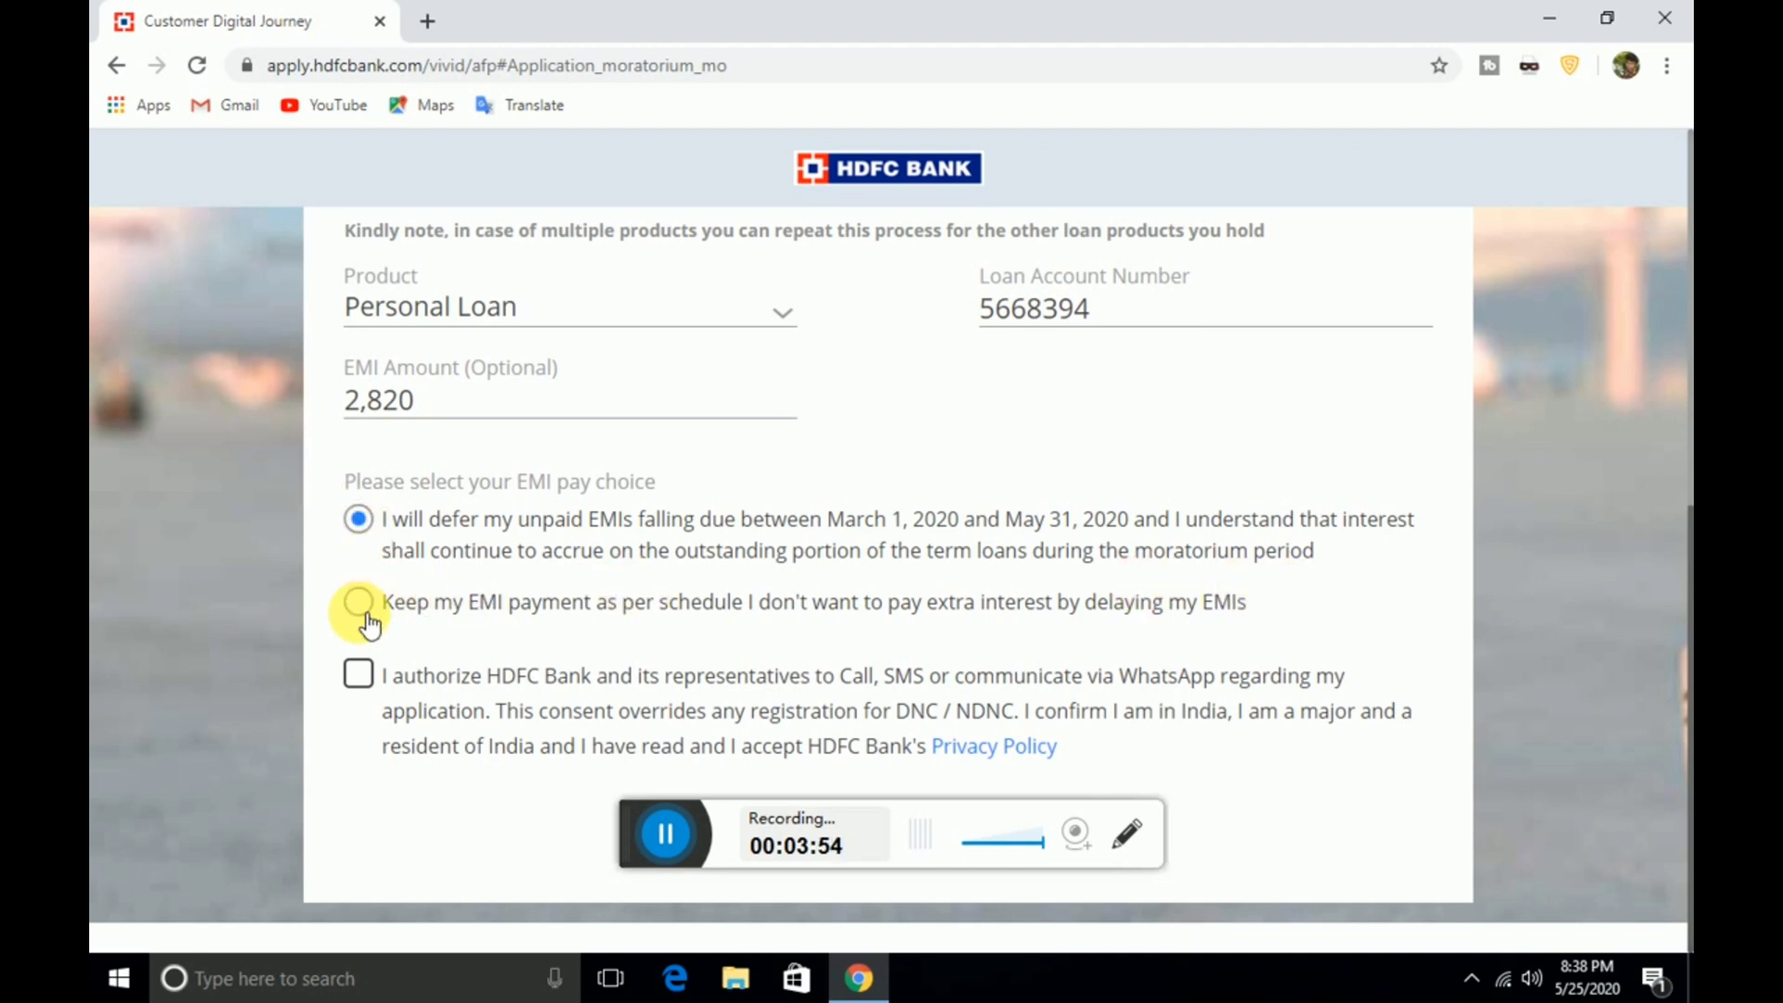
click(383, 694)
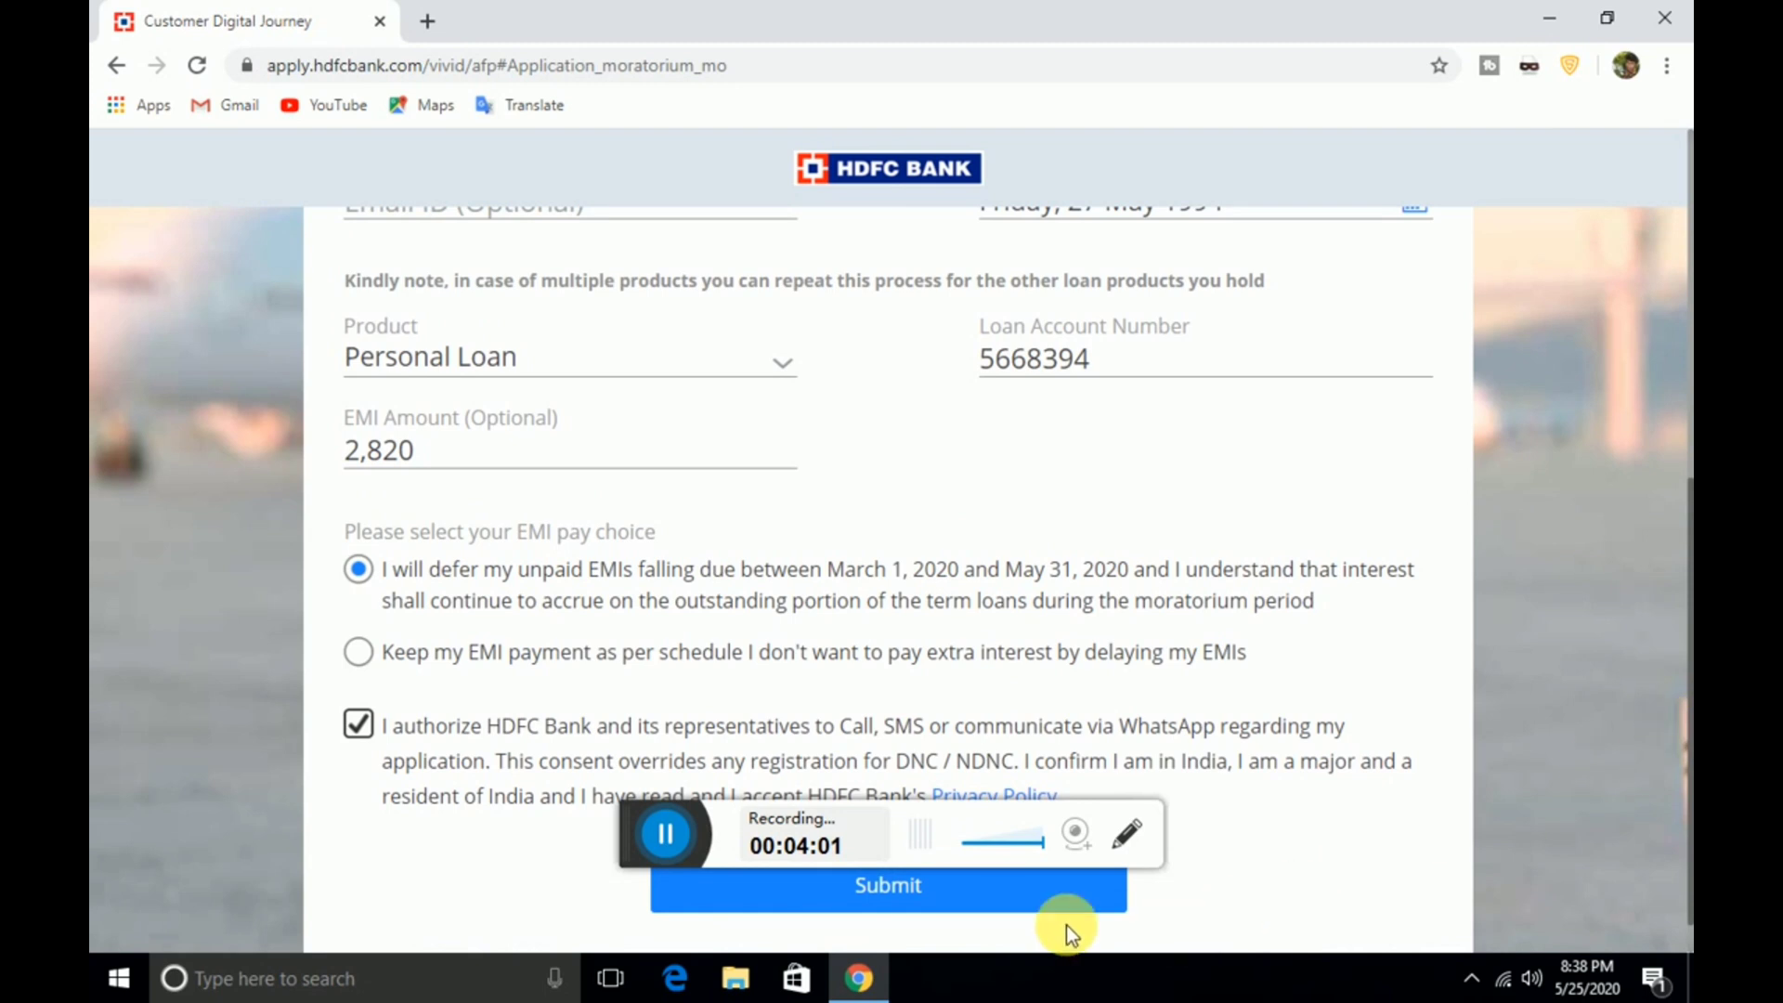
click(810, 894)
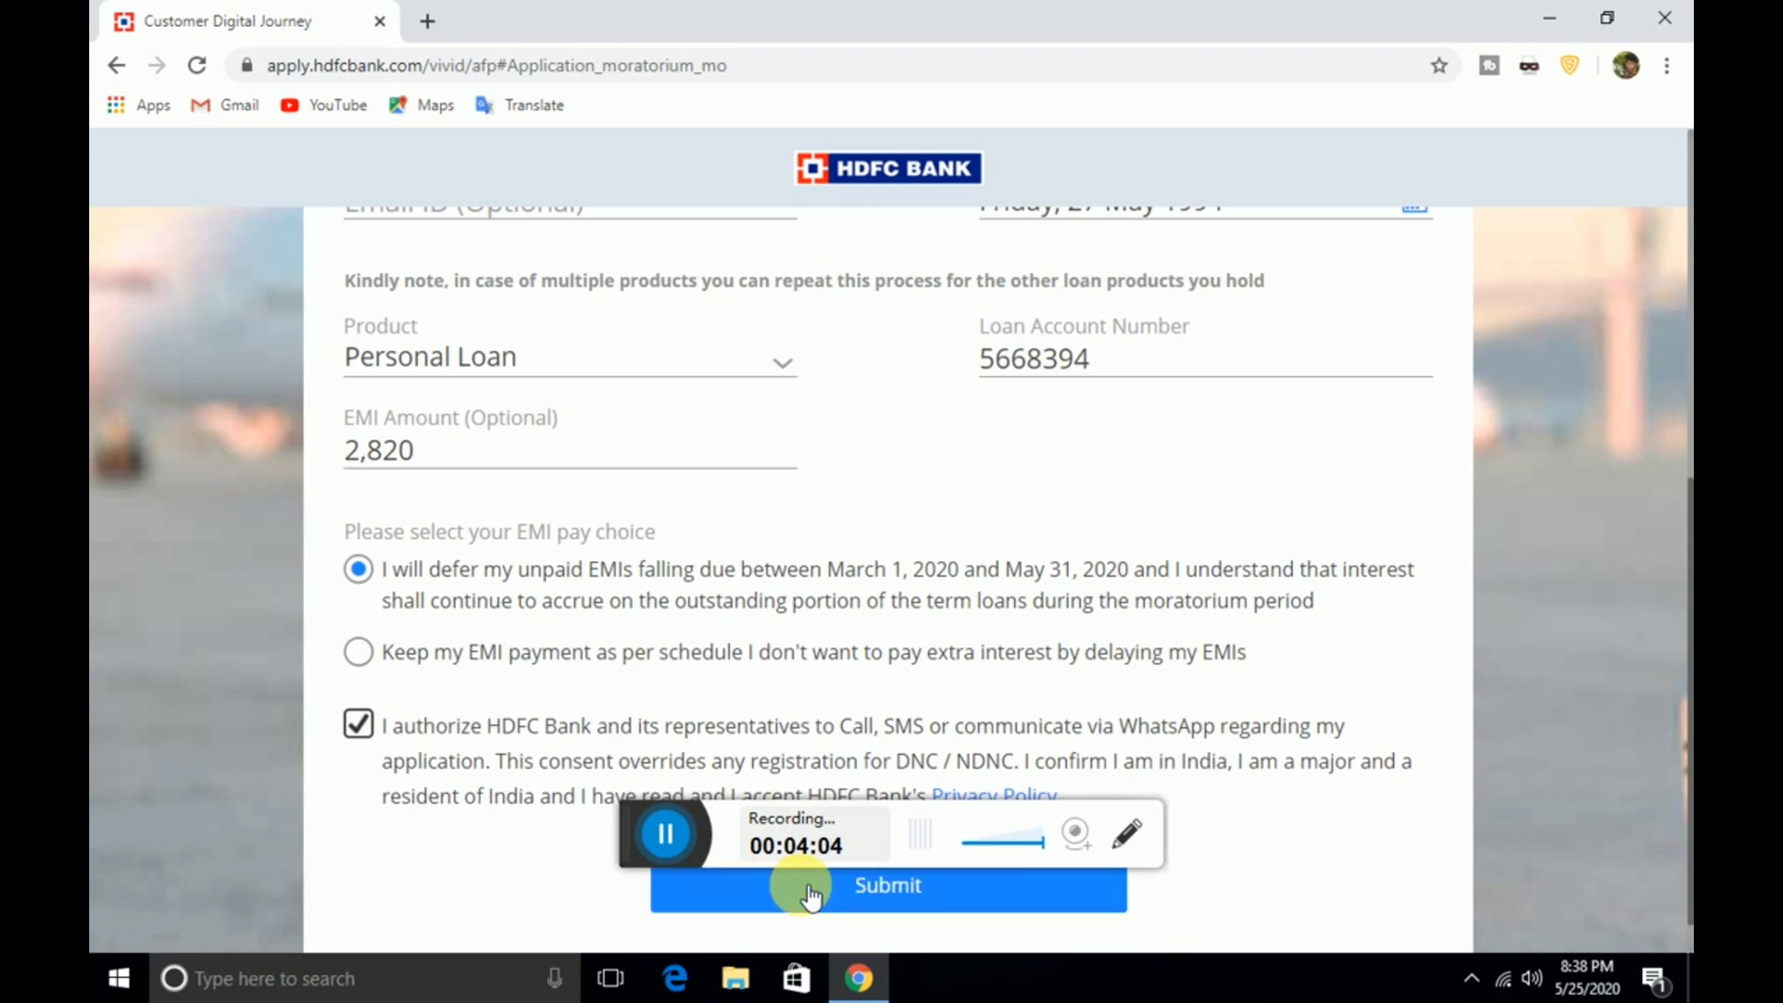